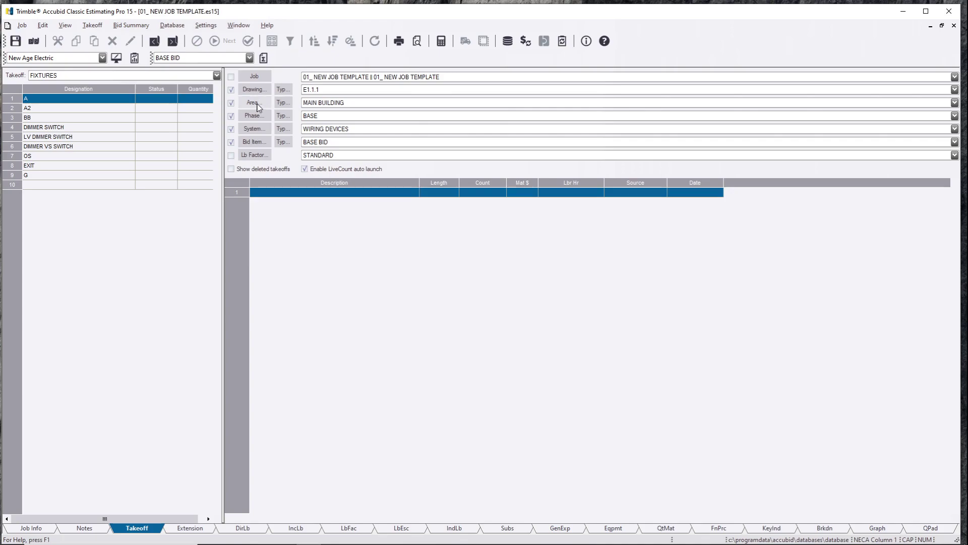
Step: Pan page 52 from bunks 109–111 across to Chief Office 115 and back to bunks 112–114
left_click(254, 102)
left_click_drag(331, 123, 260, 134)
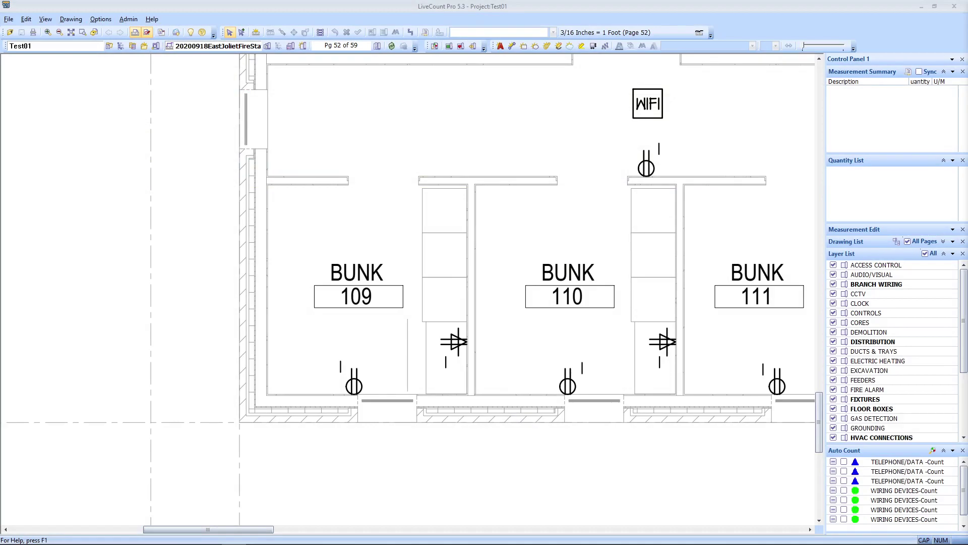
left_click_drag(528, 334, 234, 355)
left_click_drag(555, 303, 238, 264)
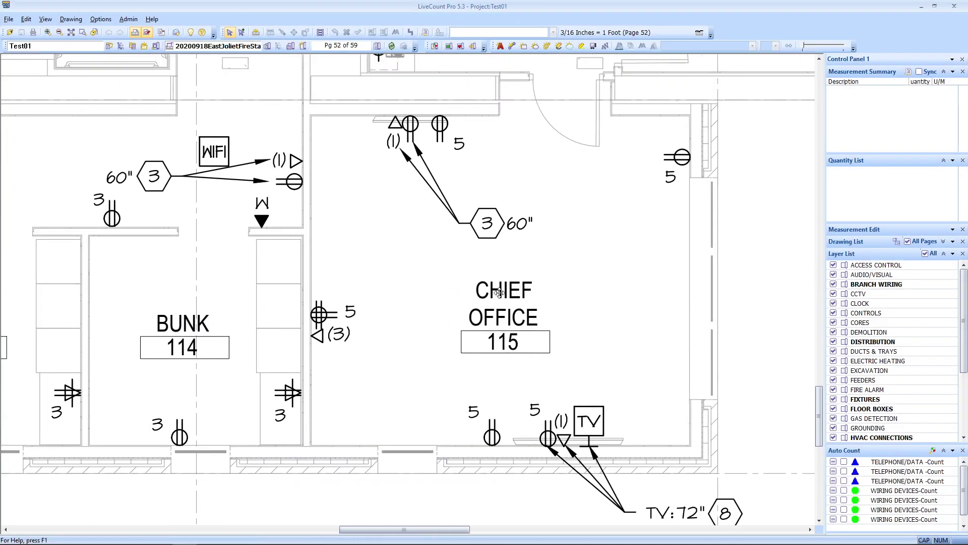
left_click_drag(552, 234, 474, 313)
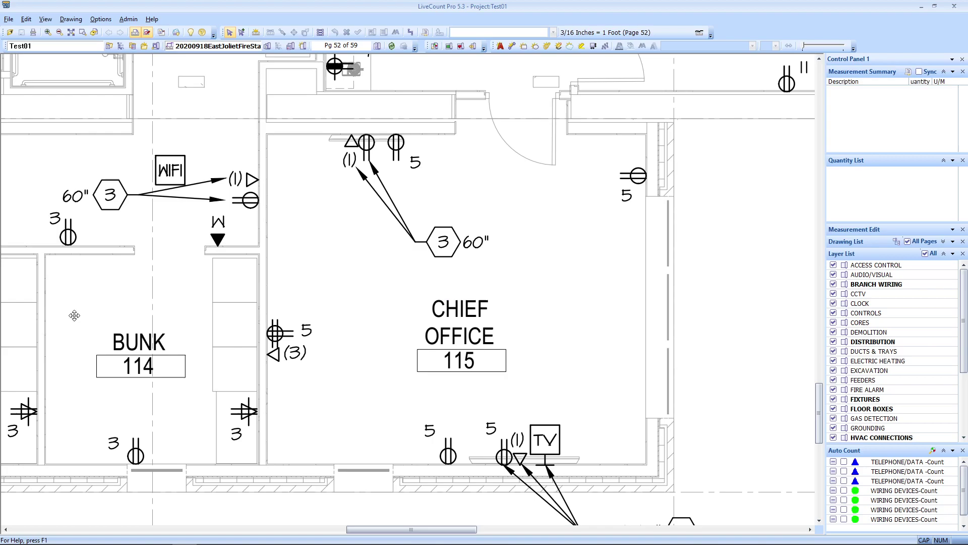
left_click_drag(70, 311, 438, 340)
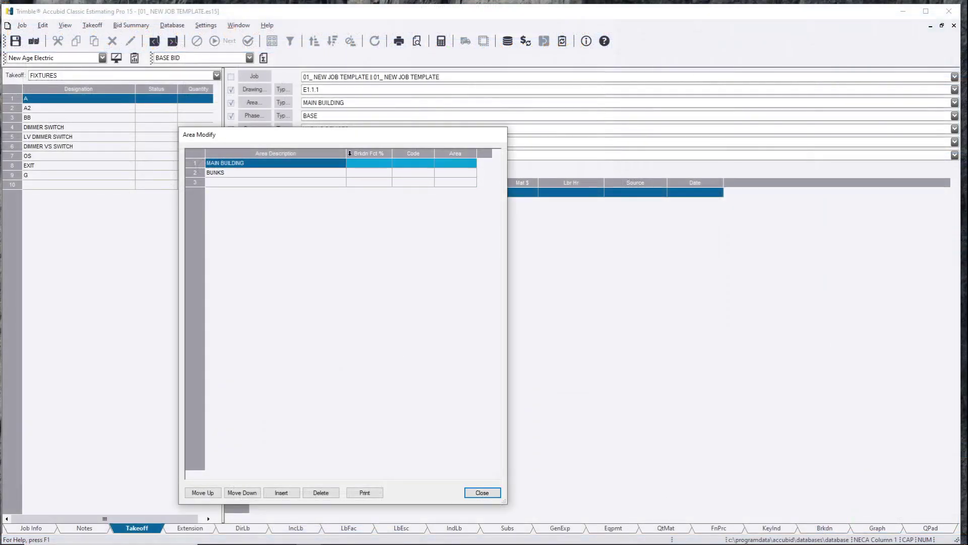
Step: Add CHIEF OFFICE as a third job area after MAIN BUILDING and BUNKS, then close the area list
left_click_drag(358, 140, 386, 137)
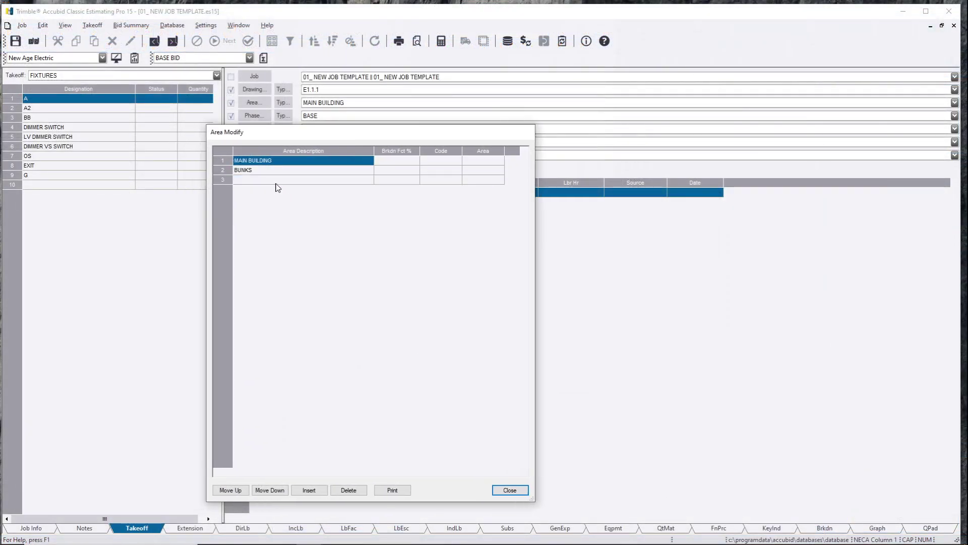
left_click(259, 179)
left_click(258, 180)
type("chei")
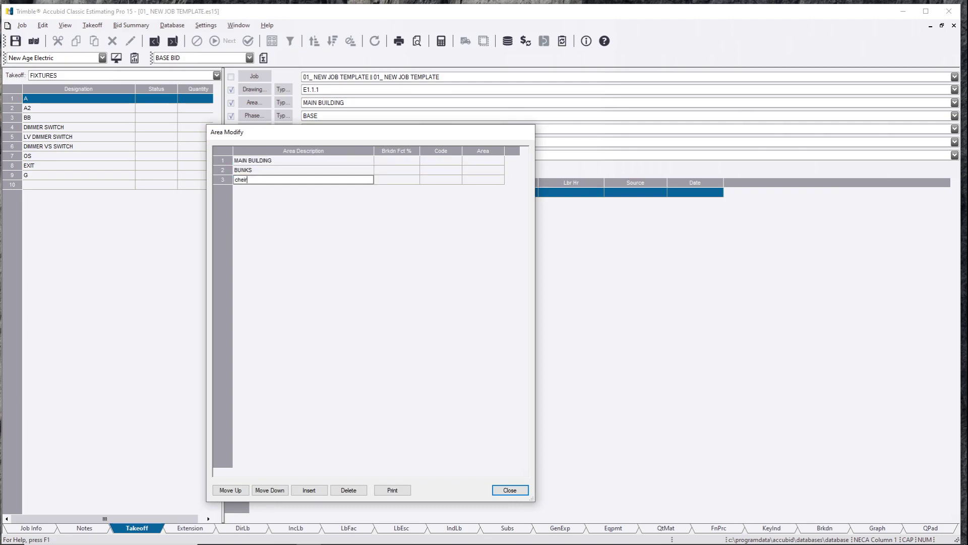
key("BackSpace")
key("BackSpace")
key("BackSpace")
key("BackSpace")
type("CHIEF OFFICE")
key("Return")
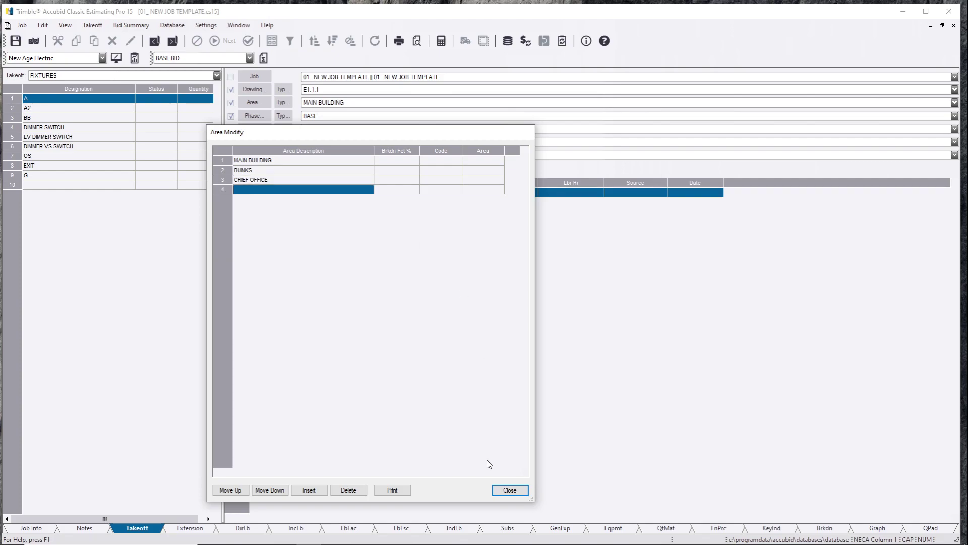
left_click(522, 492)
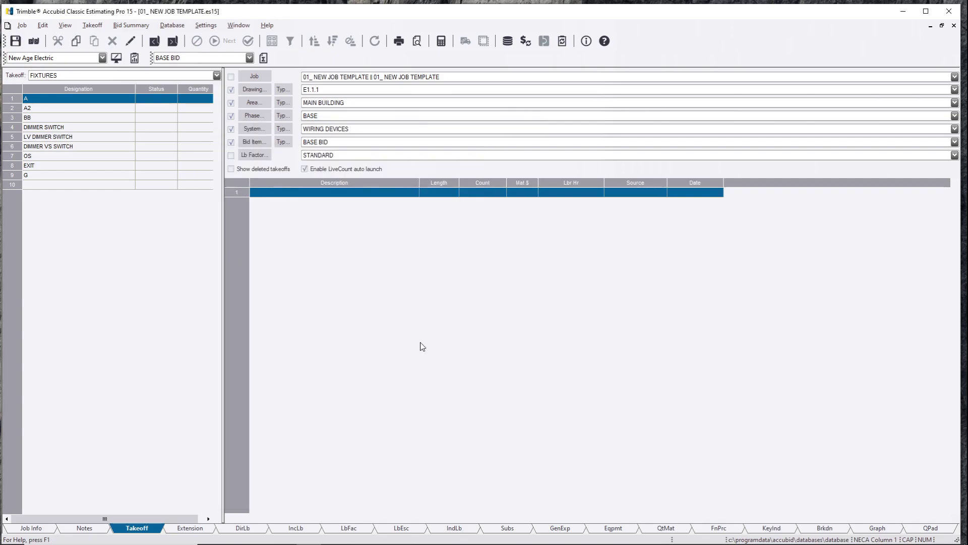
Step: Create a BUNK typical area in the typical areas editor
left_click(285, 105)
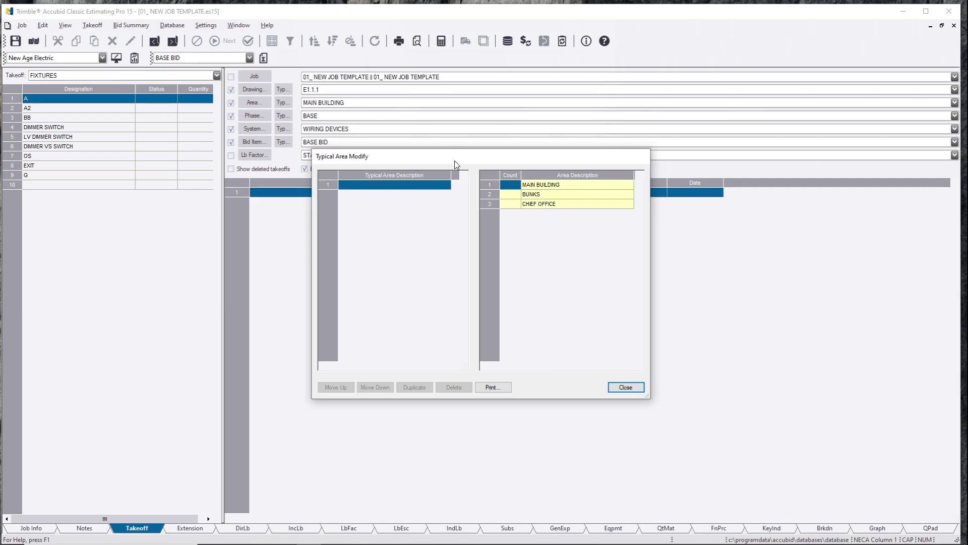
left_click_drag(459, 163, 338, 182)
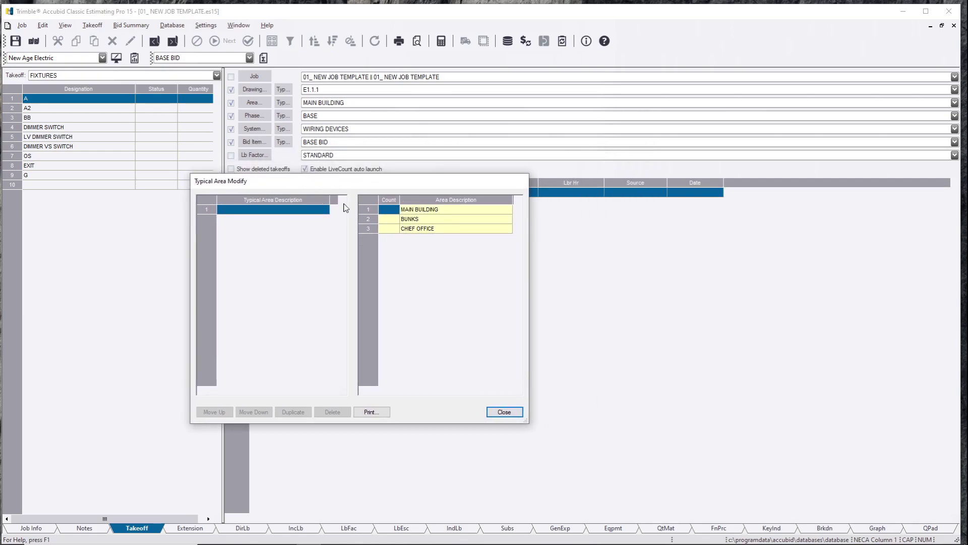
left_click(445, 210)
left_click(446, 221)
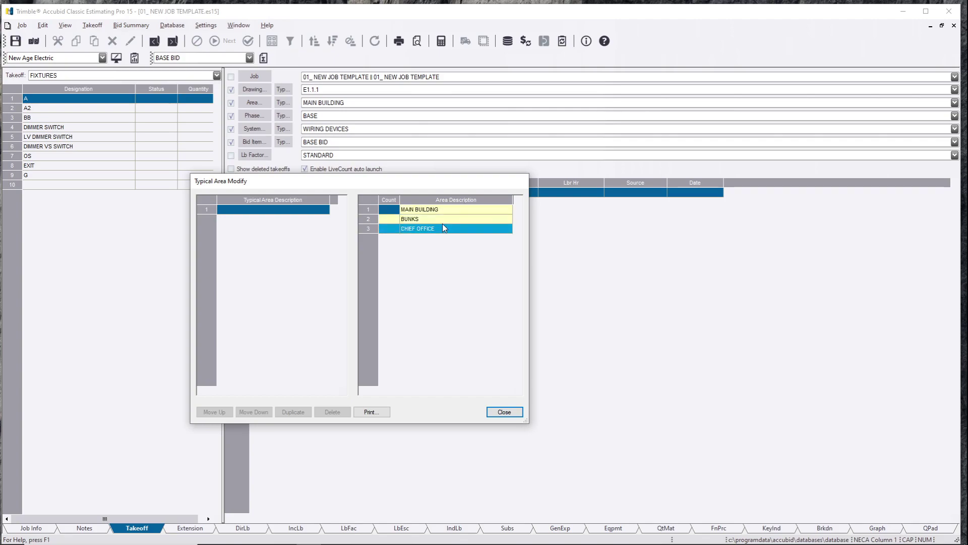
left_click(256, 211)
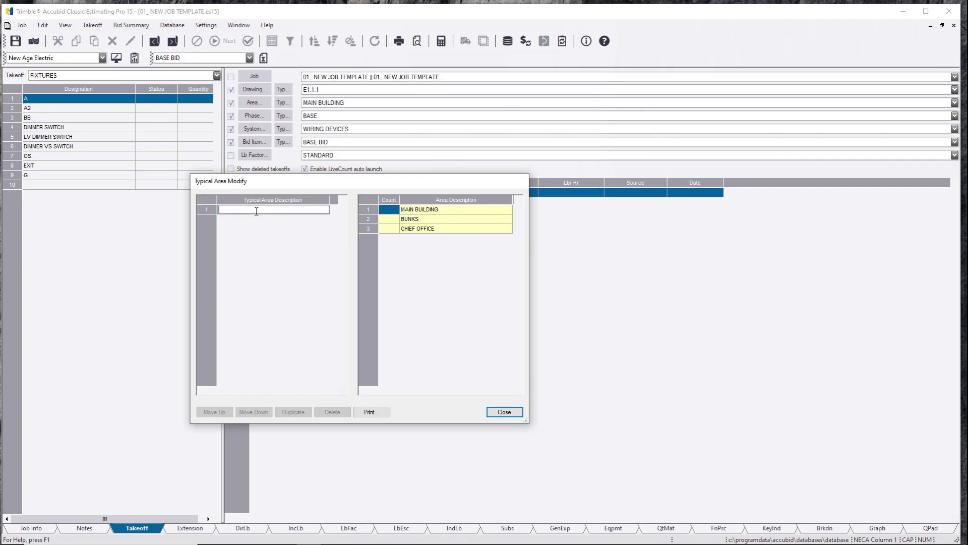
type("BUNK")
key("Return")
Step: Add a CHIEF OFFICE typical area and assign BUNK to the BUNKS area, then close
left_click(262, 222)
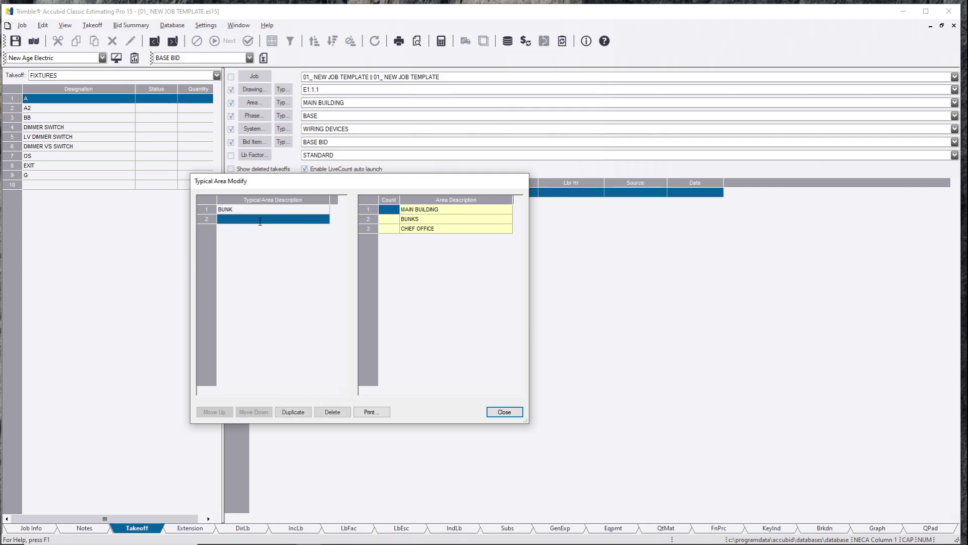
left_click(260, 221)
type("CHIEF ")
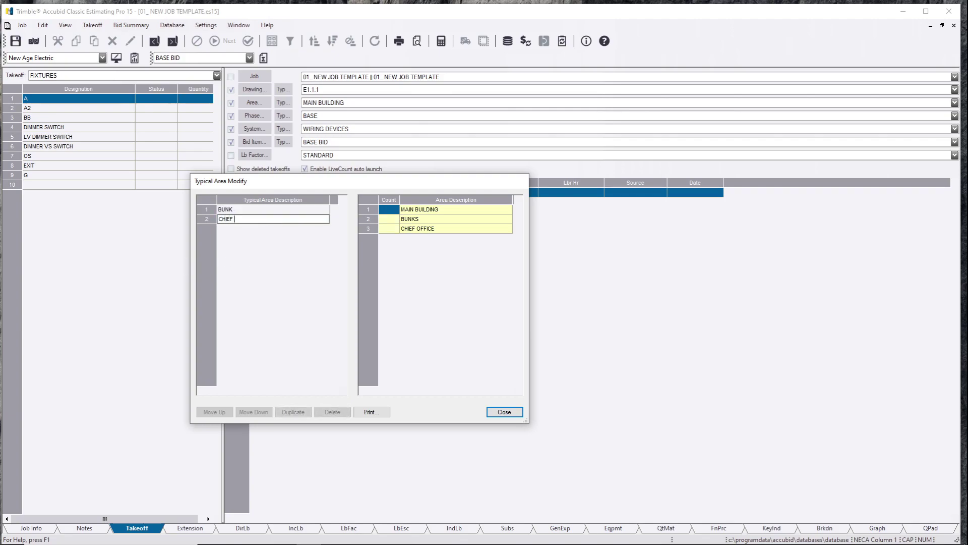
type("OFFICE")
key("Return")
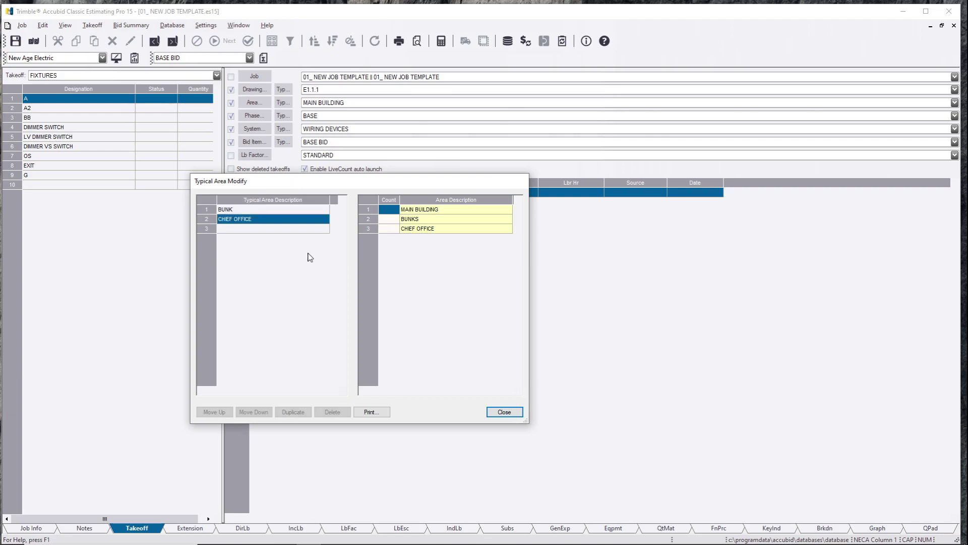
left_click(255, 213)
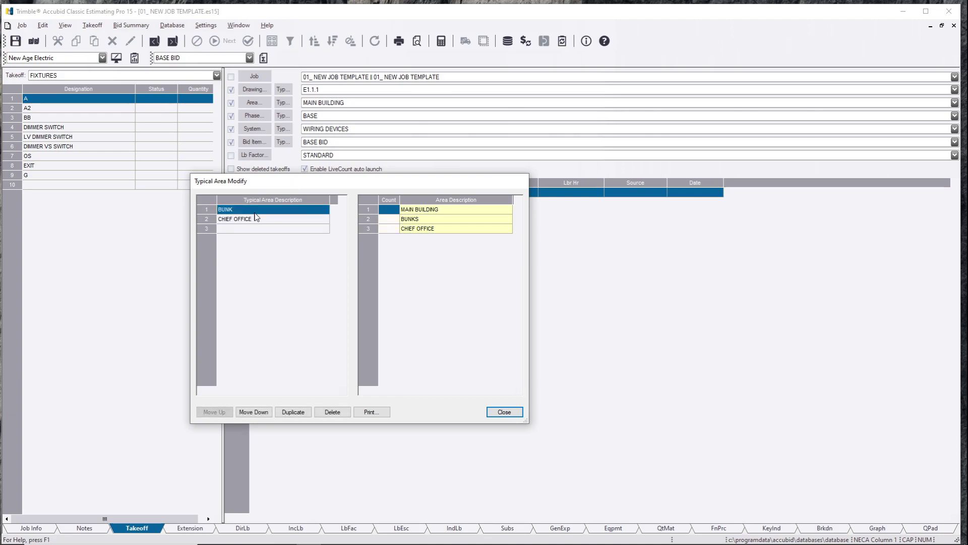
left_click(398, 212)
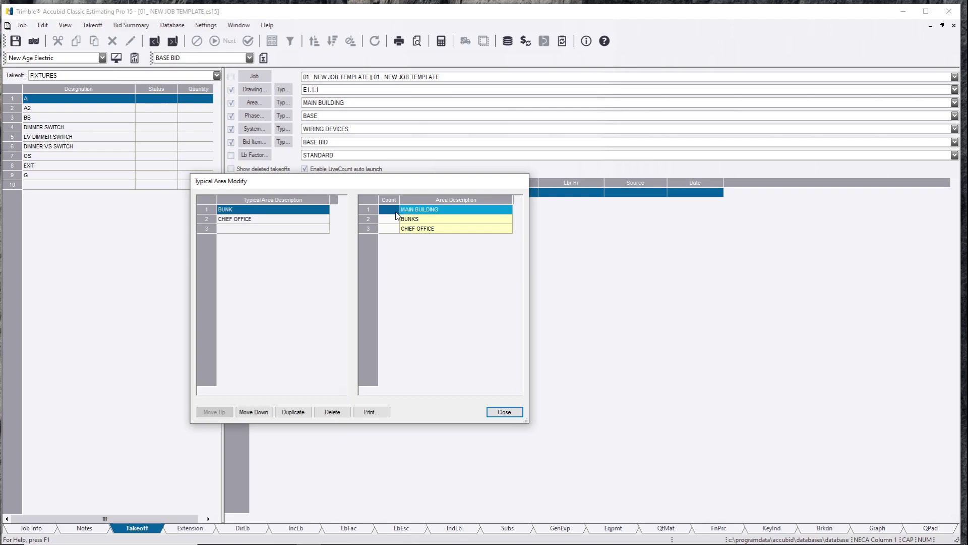
left_click(386, 220)
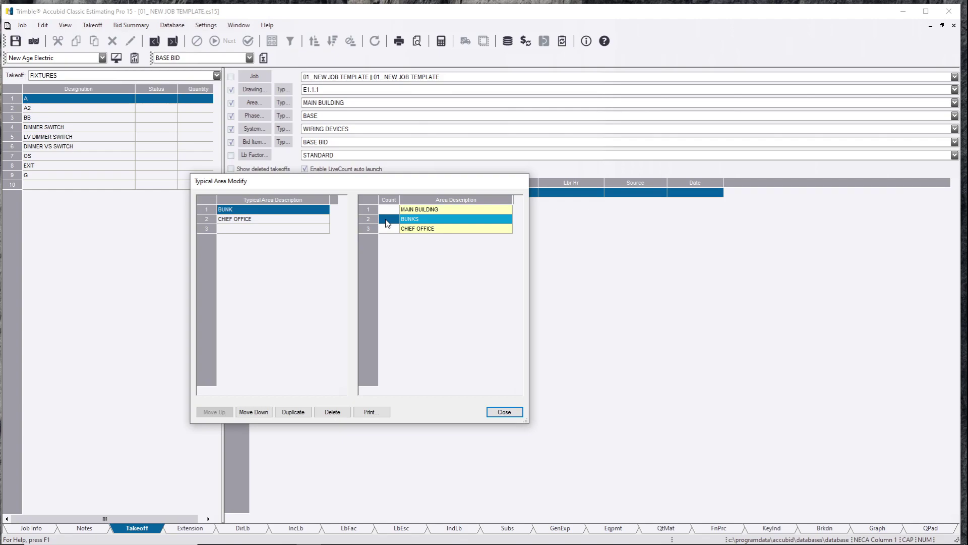
left_click(505, 412)
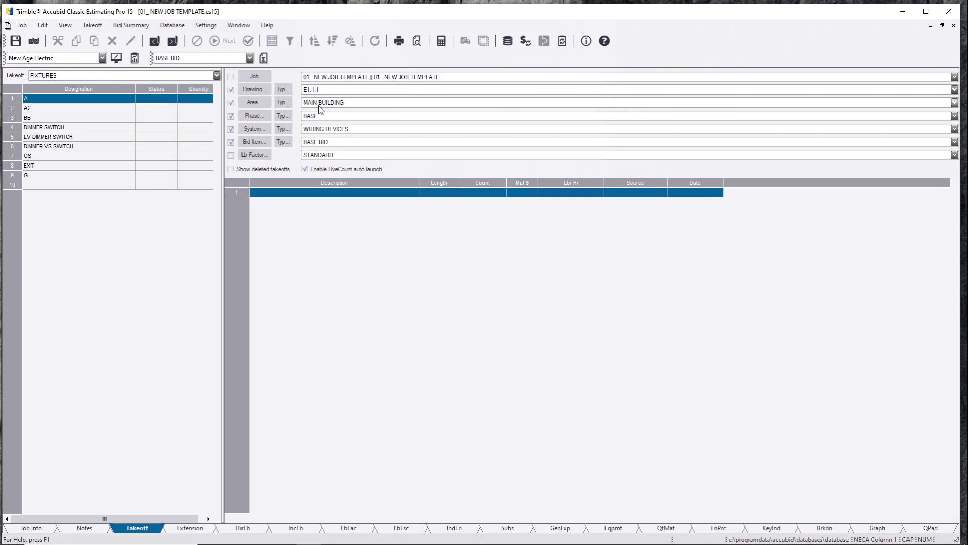
Step: Set the takeoff area to Typical - BUNK
left_click(328, 104)
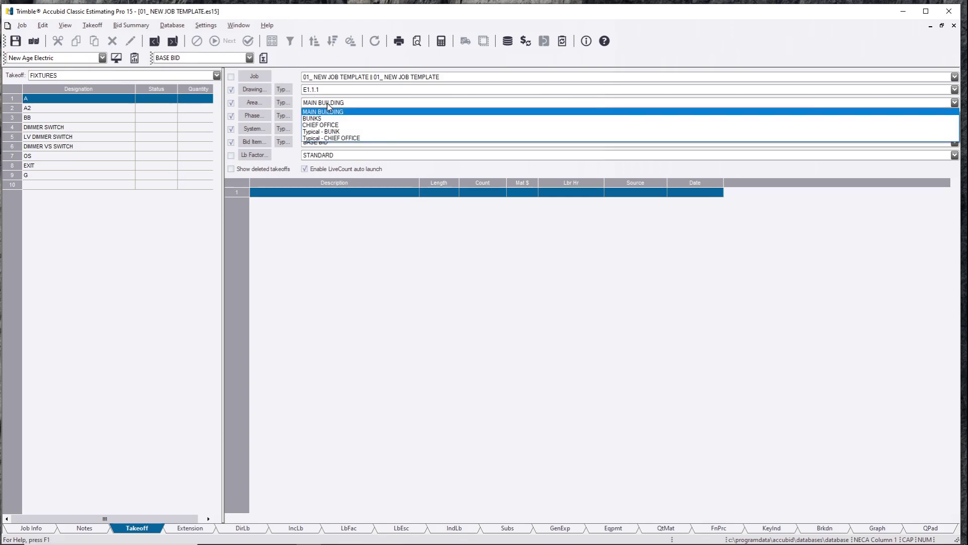
left_click(328, 106)
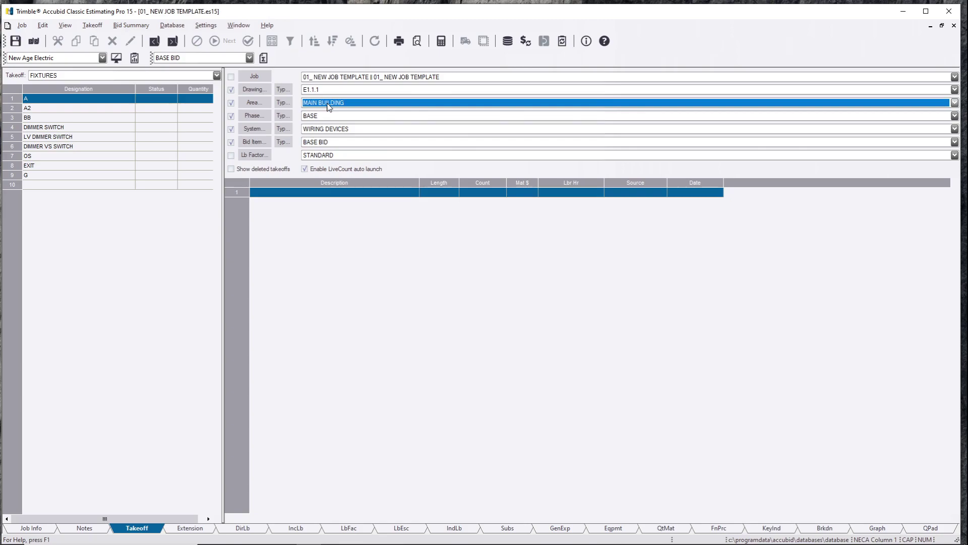
left_click(336, 106)
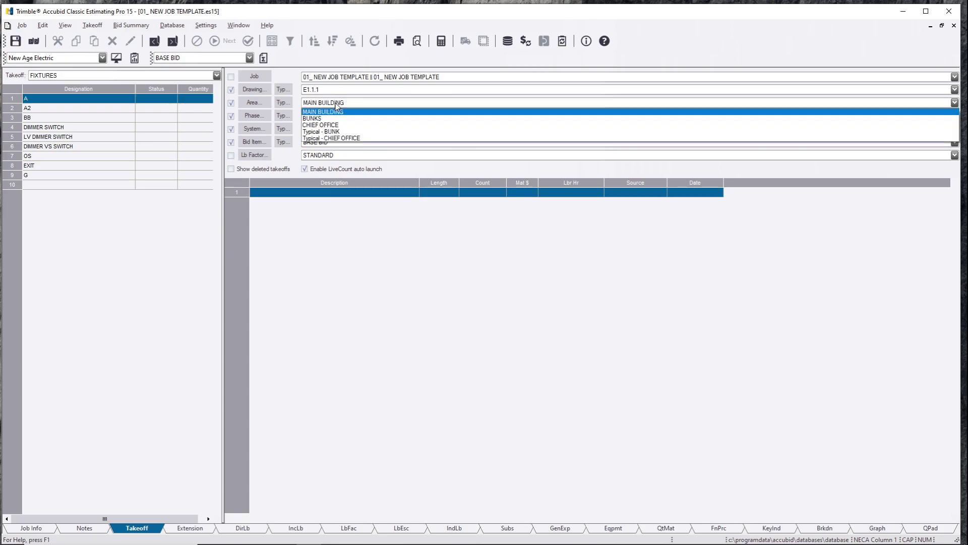
left_click(344, 134)
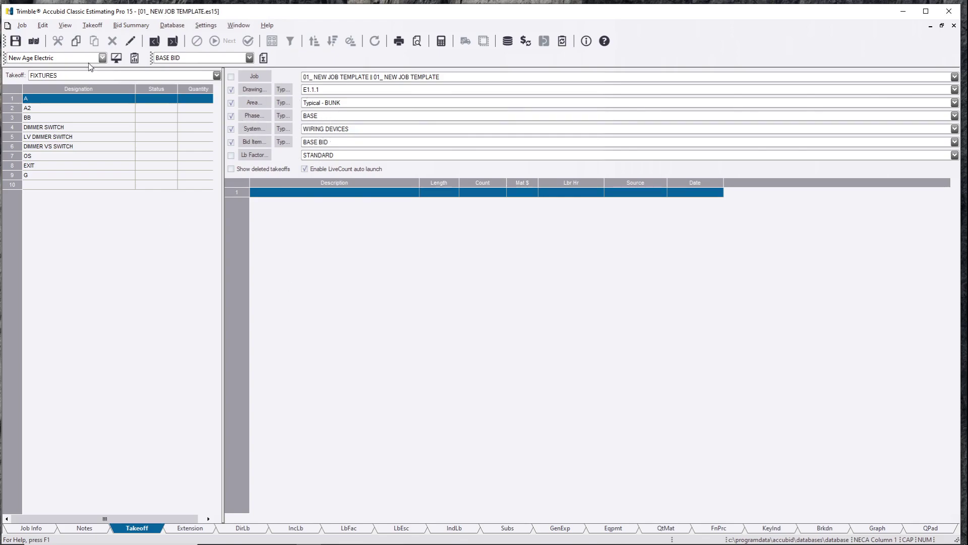
Step: Start a count takeoff of COMMON ASSEMBLIES > RECEPTACLES > 1G 20A DUPLEX 3/4" EMT
left_click(89, 76)
left_click(80, 150)
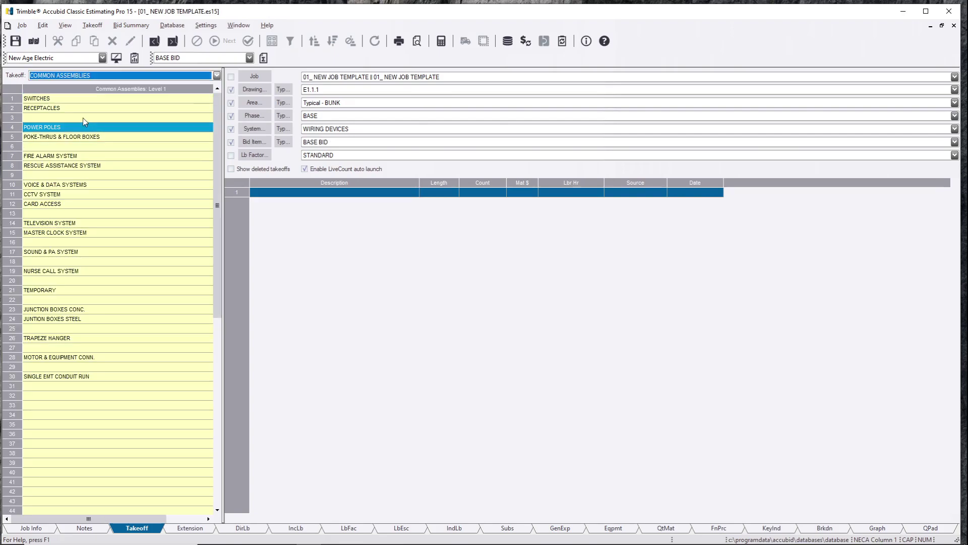
left_click(76, 110)
double_click(76, 109)
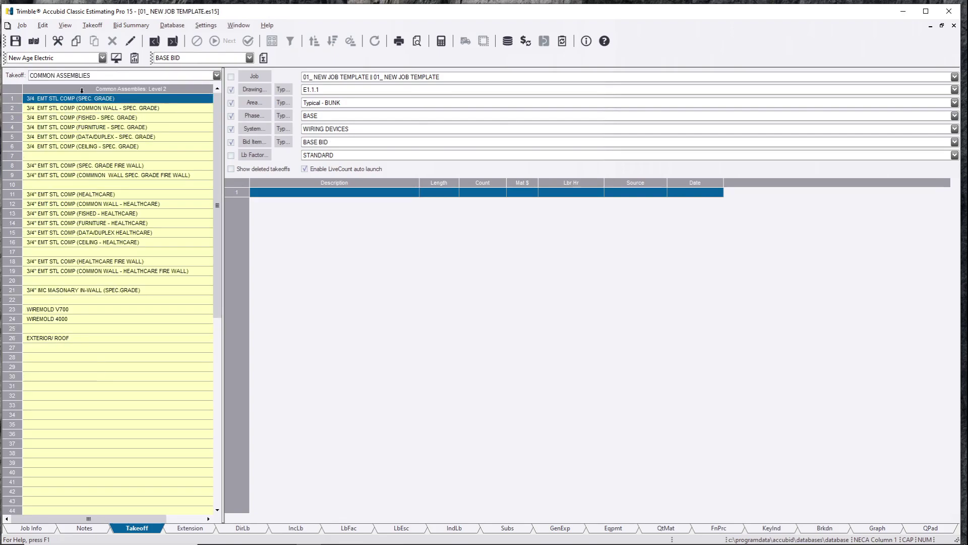
double_click(80, 99)
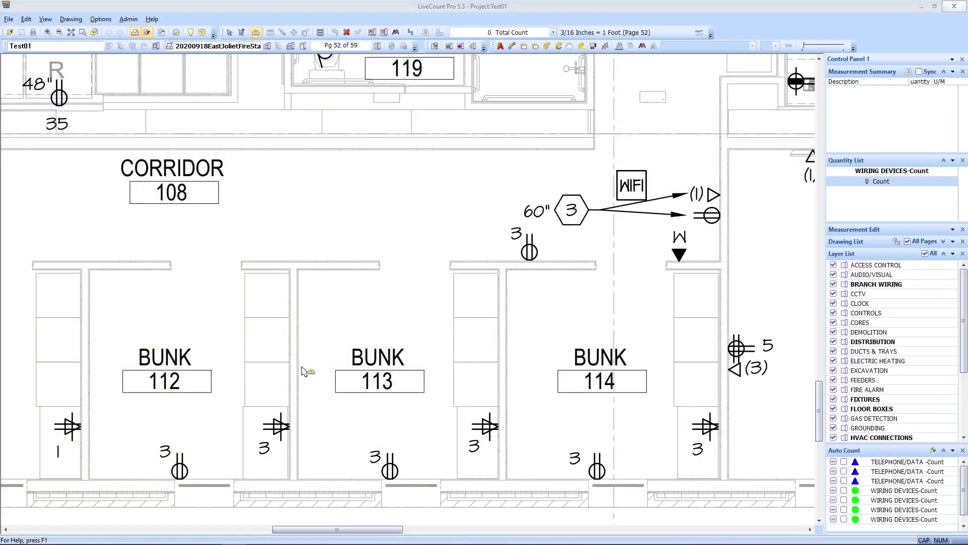
Step: Count the duplex receptacle in Bunk 109 and finish the count
scroll(235, 318, "left", 10)
scroll(234, 317, "left", 3)
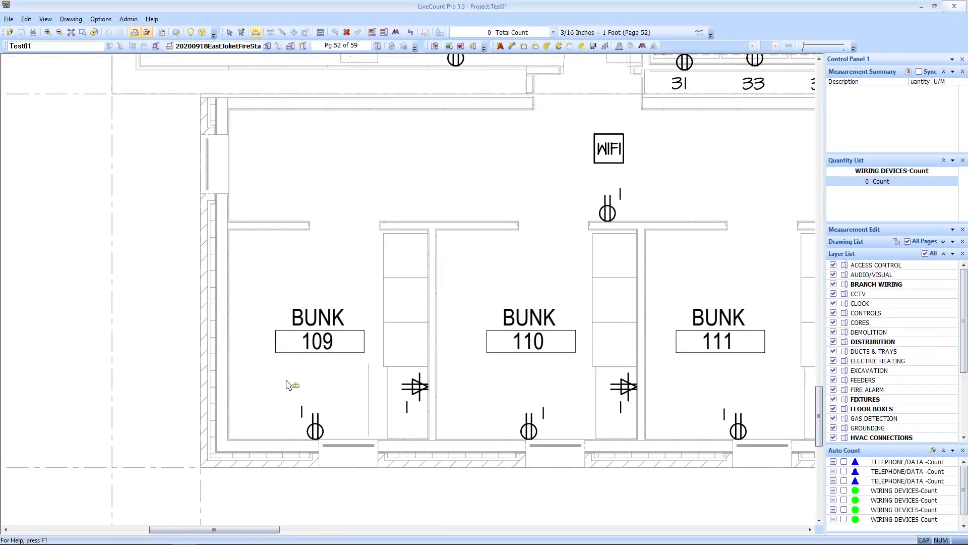
scroll(288, 385, "up", 3)
left_click(249, 433)
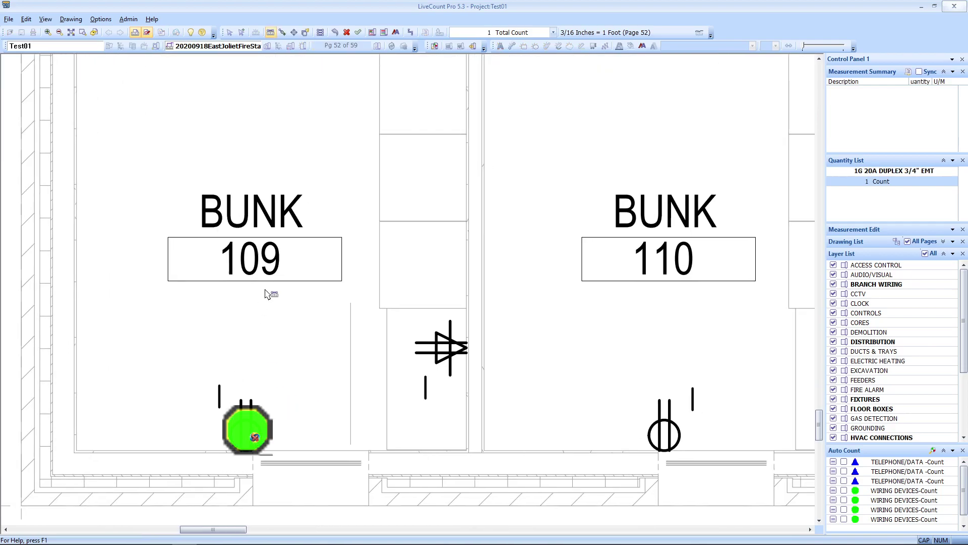
right_click(265, 290)
left_click(328, 327)
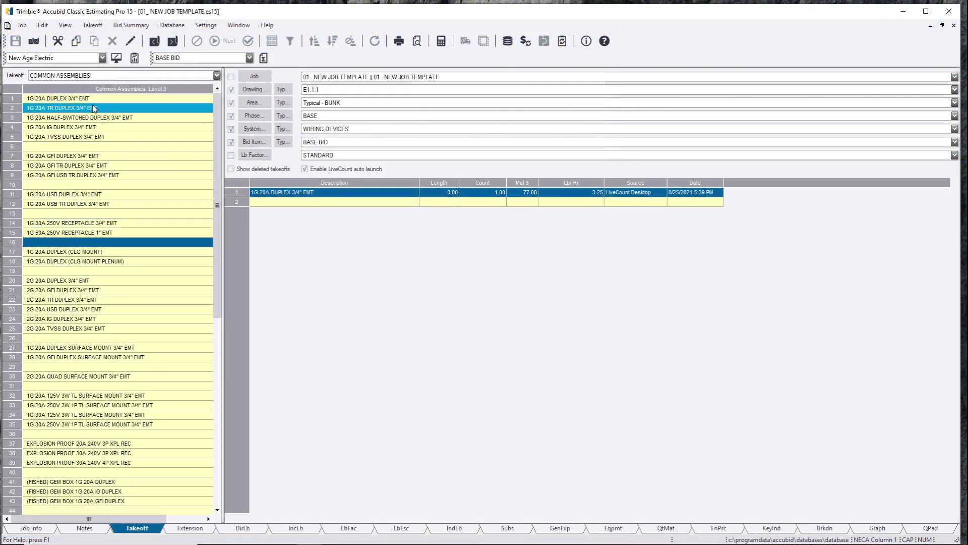
Step: Count Bunk 109's USB receptacle with the 1G 20A USB DUPLEX 3/4" EMT assembly
left_click(91, 195)
double_click(90, 195)
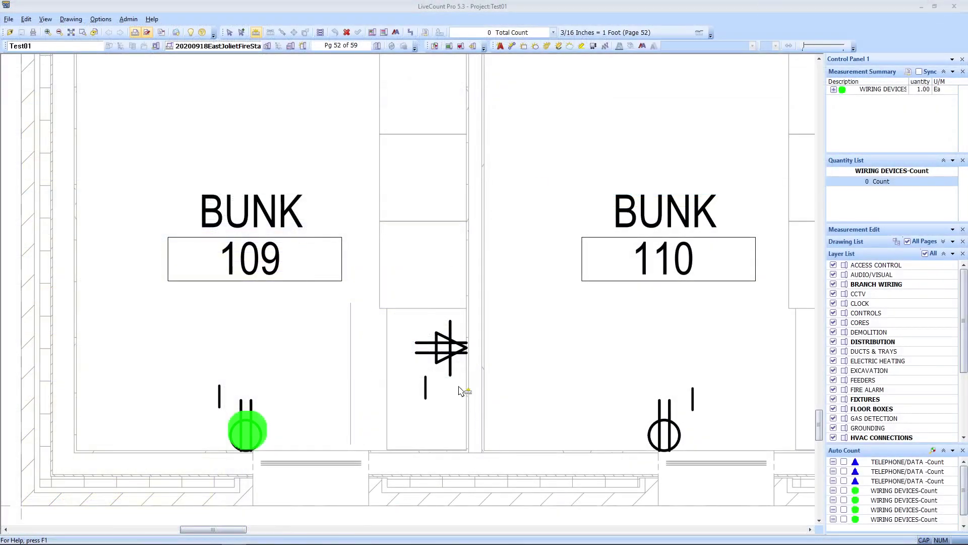
left_click(450, 348)
right_click(451, 347)
left_click(434, 191)
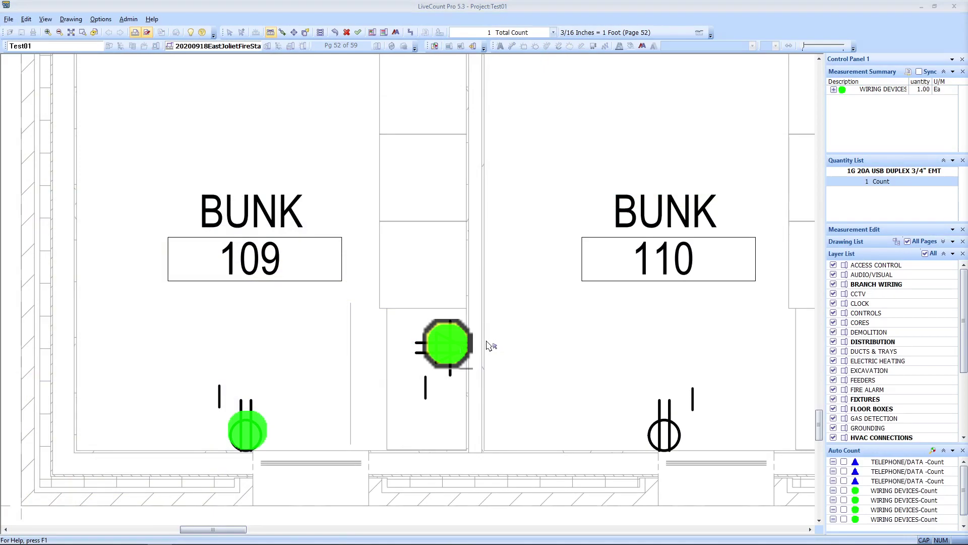
Step: Change the USB count marker's point colour to blue
right_click(453, 340)
left_click(484, 382)
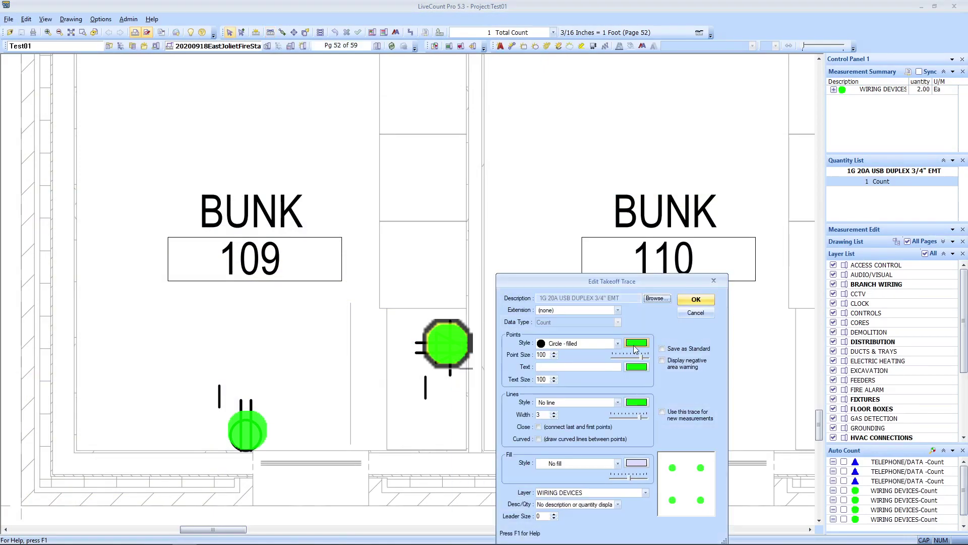
left_click(637, 342)
left_click(618, 389)
left_click(575, 480)
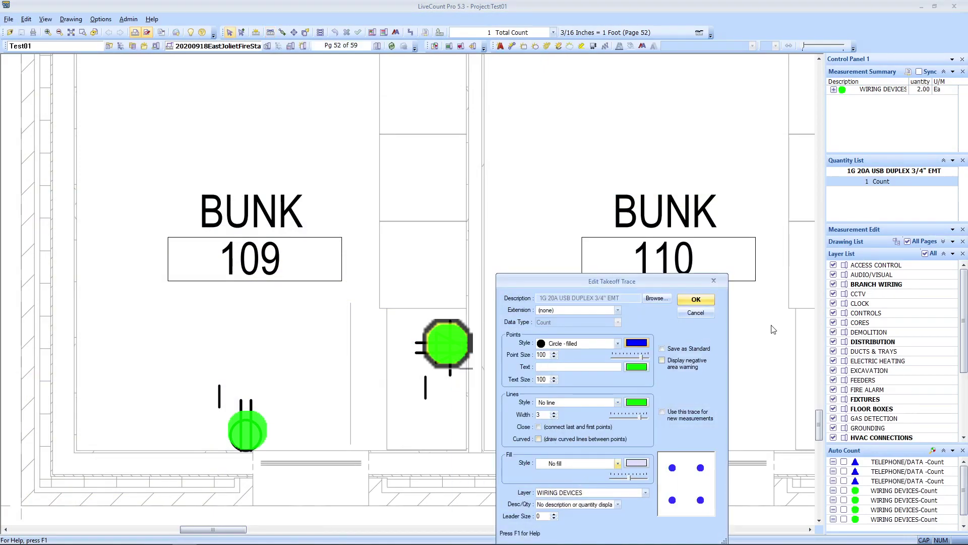
left_click(696, 299)
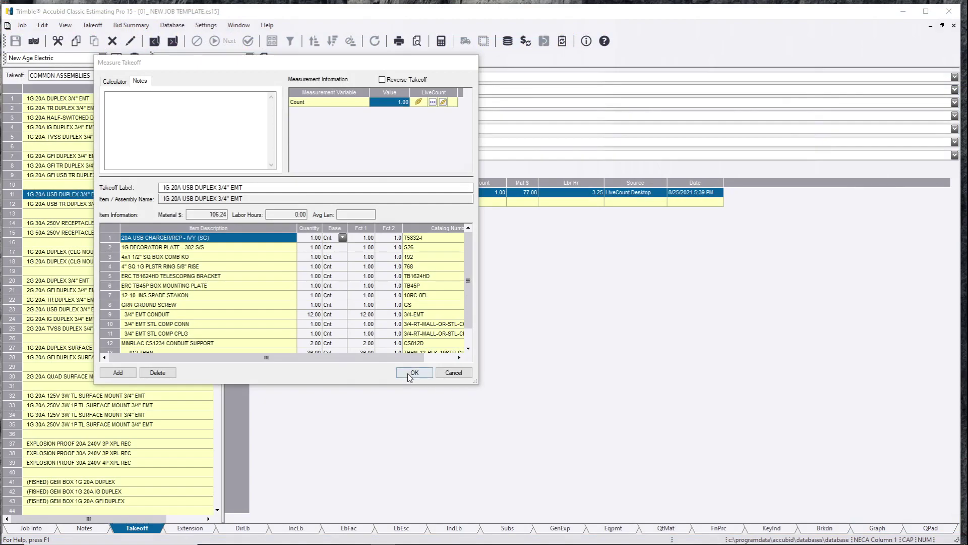
Step: Accept the USB duplex takeoff and review the duplex and USB duplex rows, each counted once
left_click(411, 371)
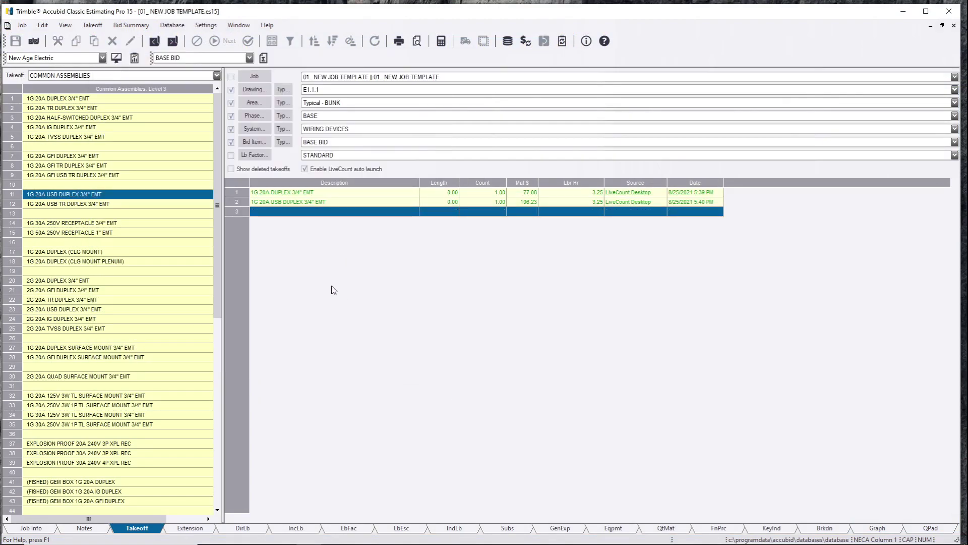
left_click(323, 195)
left_click(320, 201)
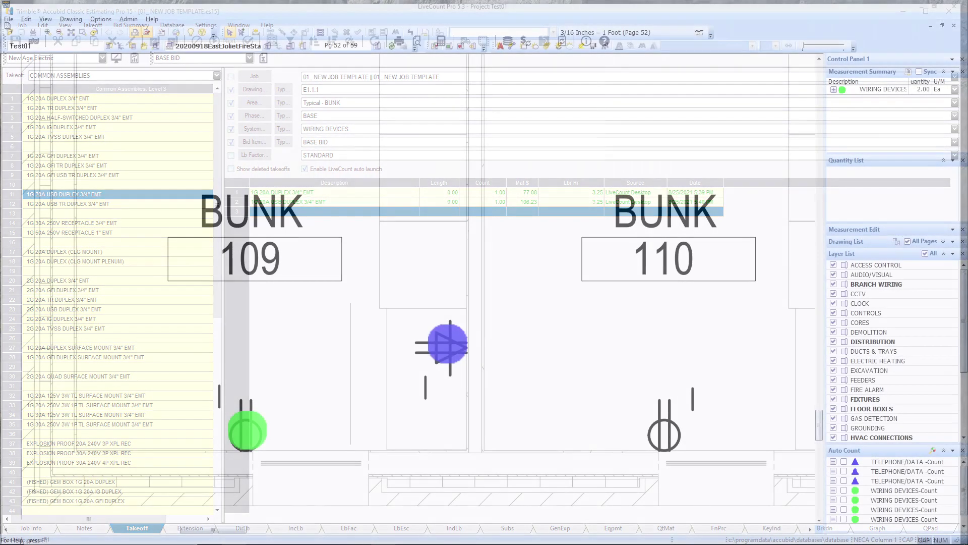
scroll(424, 281, "down", 5)
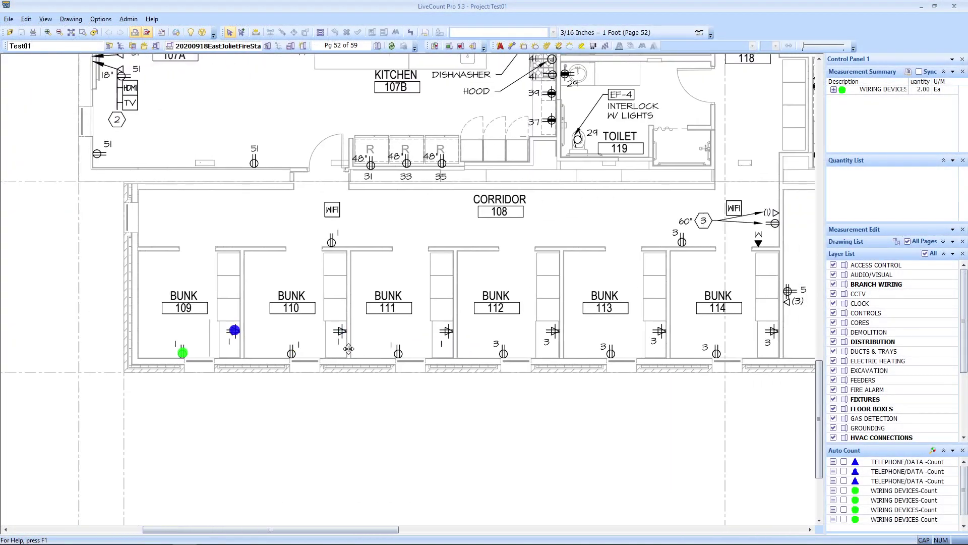
left_click_drag(349, 349, 336, 370)
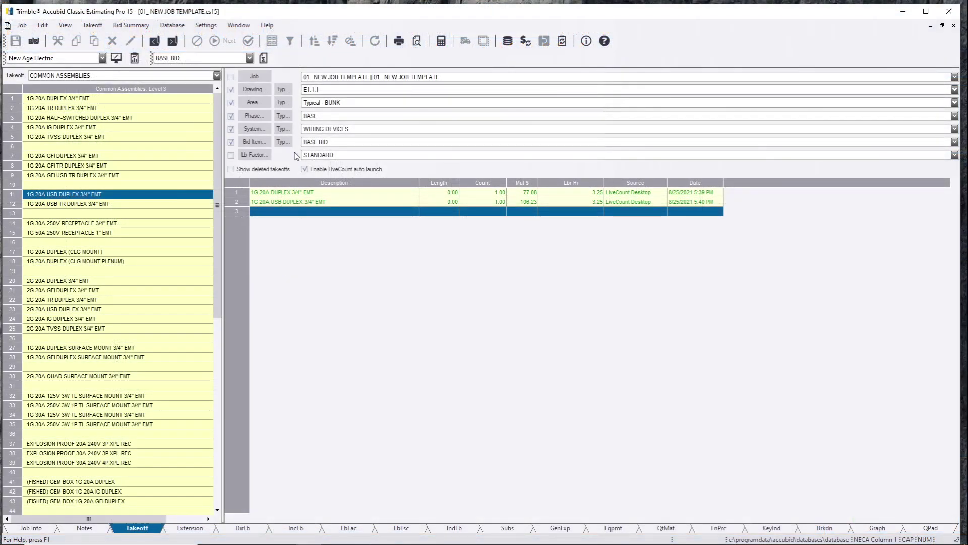
Step: Set the BUNKS typical count to 6, then review the USB duplex and duplex takeoffs
left_click(282, 104)
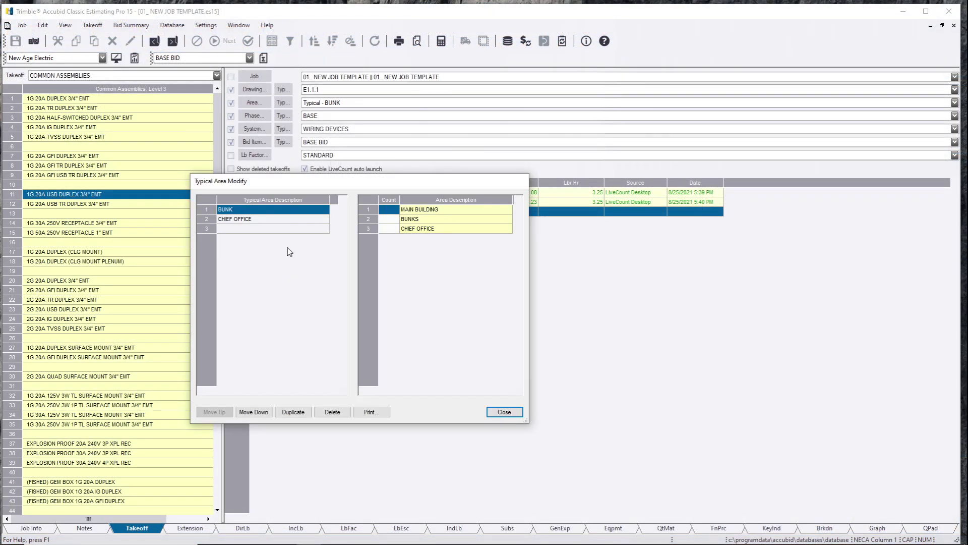
left_click(392, 221)
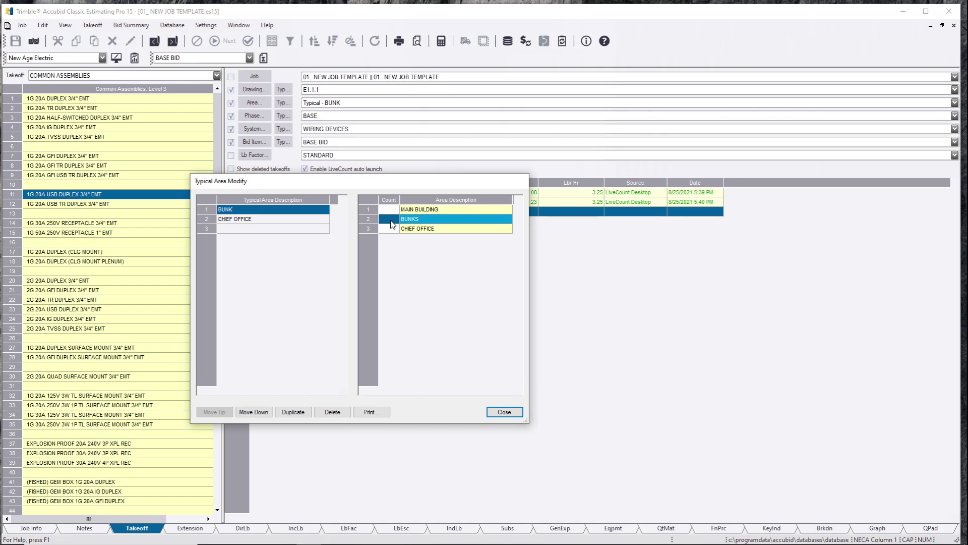
type("6")
key("Return")
left_click(504, 412)
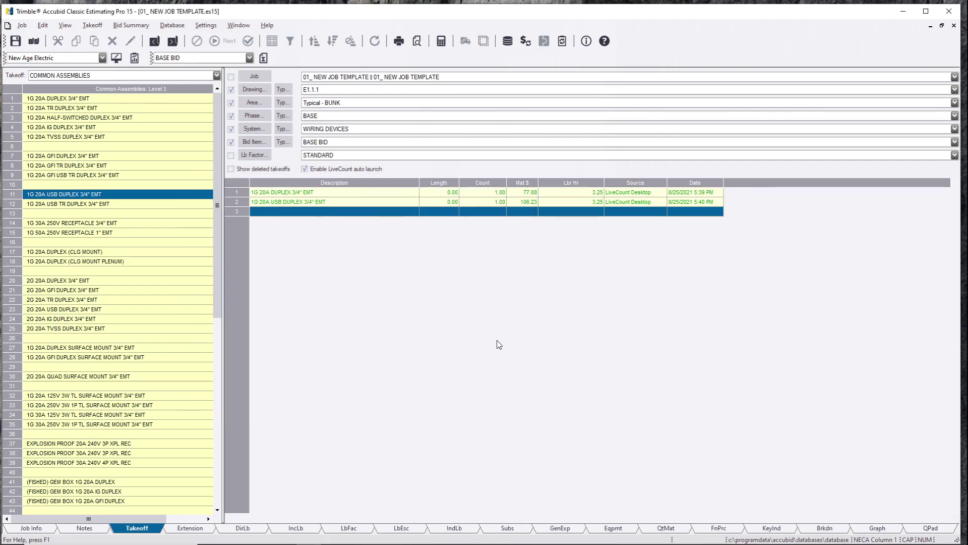
left_click(337, 201)
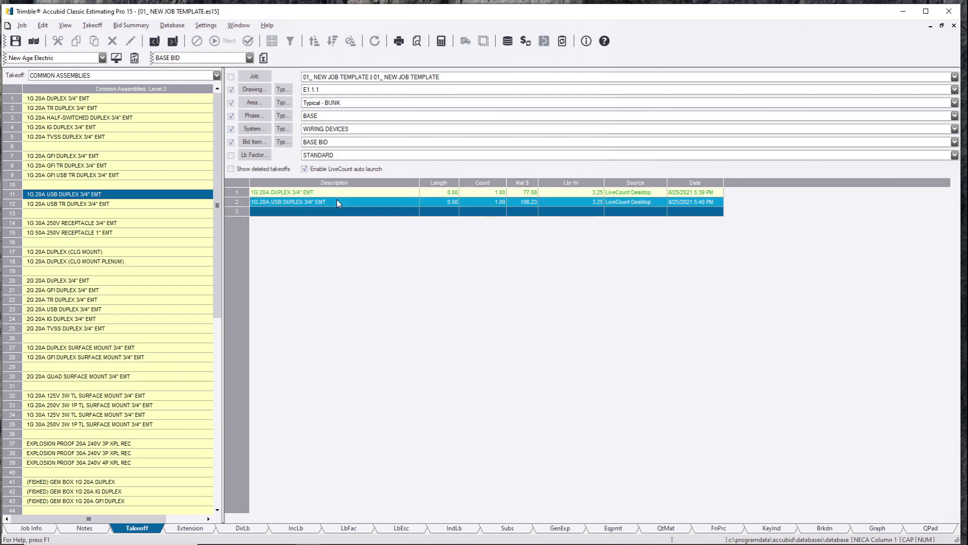
left_click(337, 196)
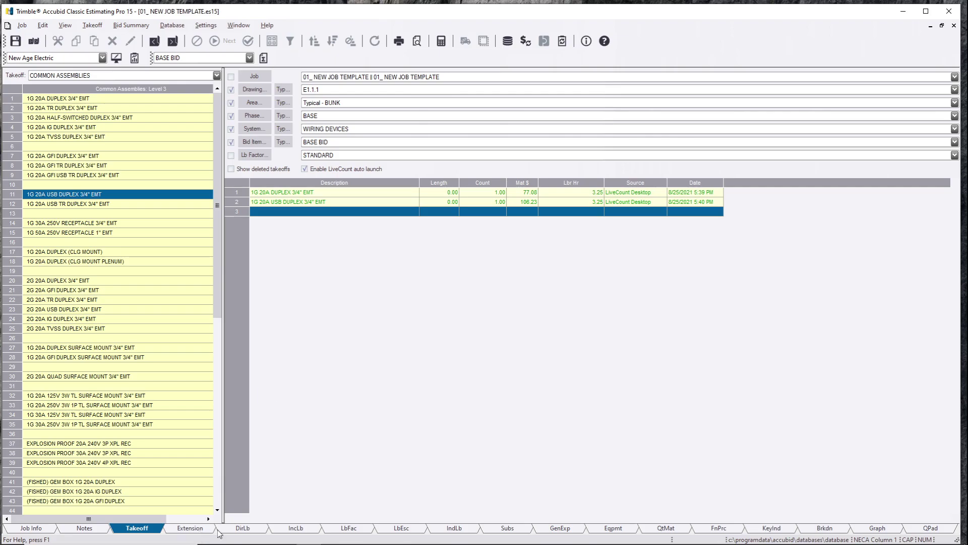
left_click(198, 529)
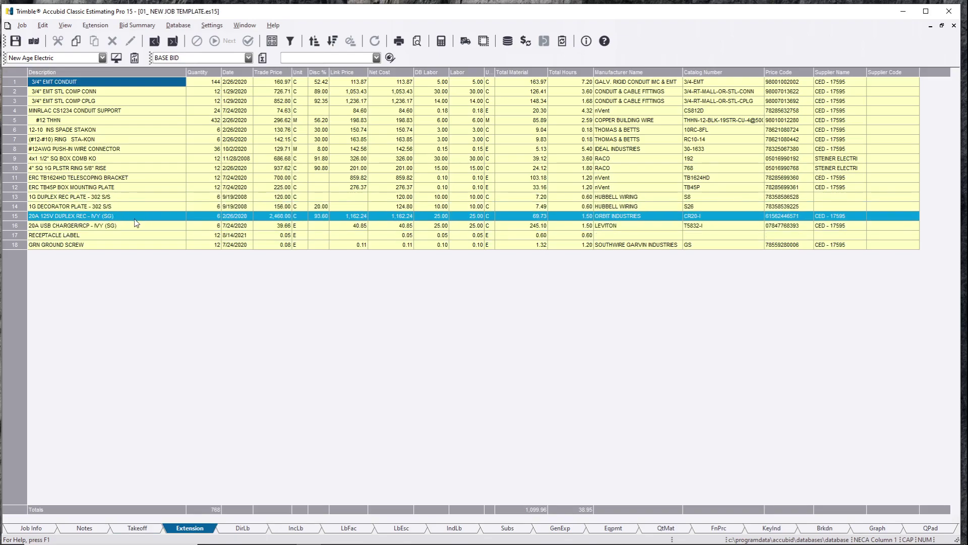
left_click(217, 217)
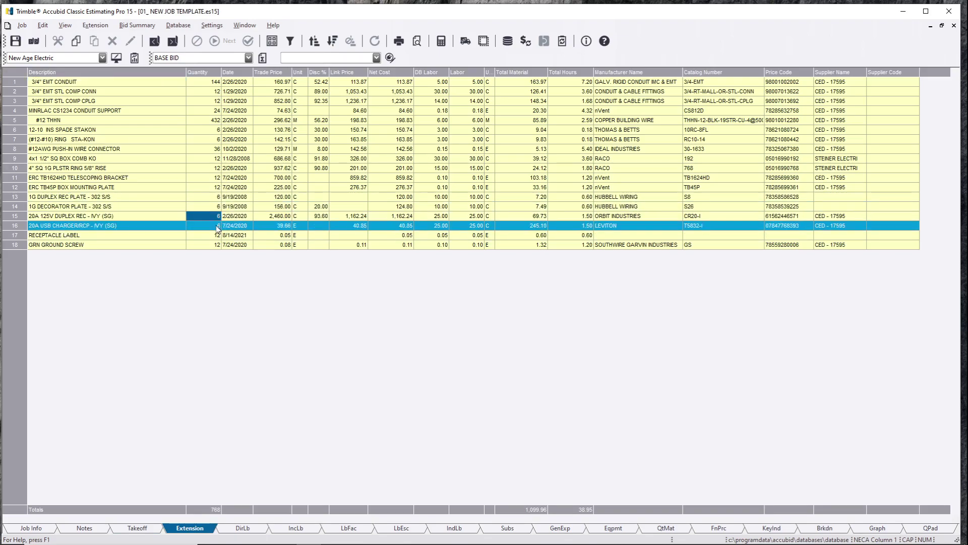
left_click(218, 228)
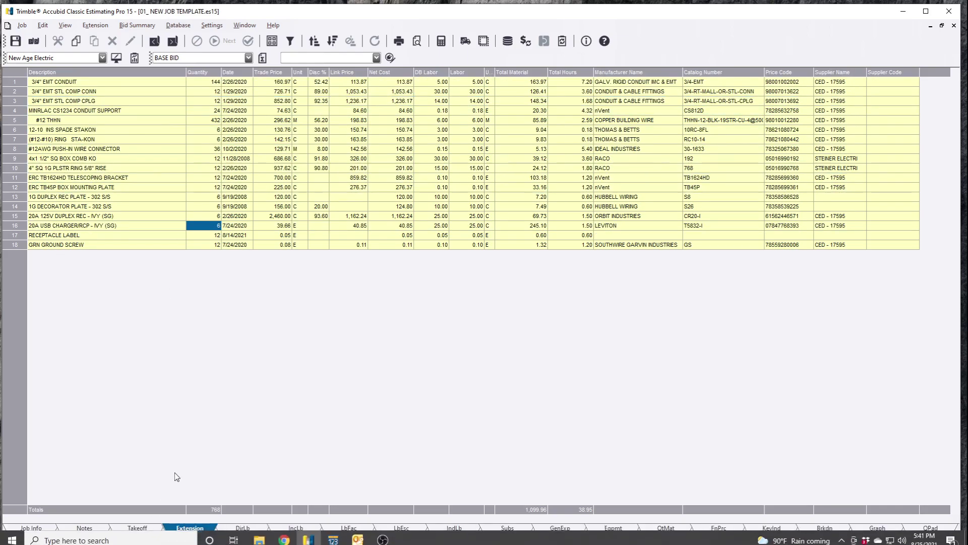
left_click(152, 530)
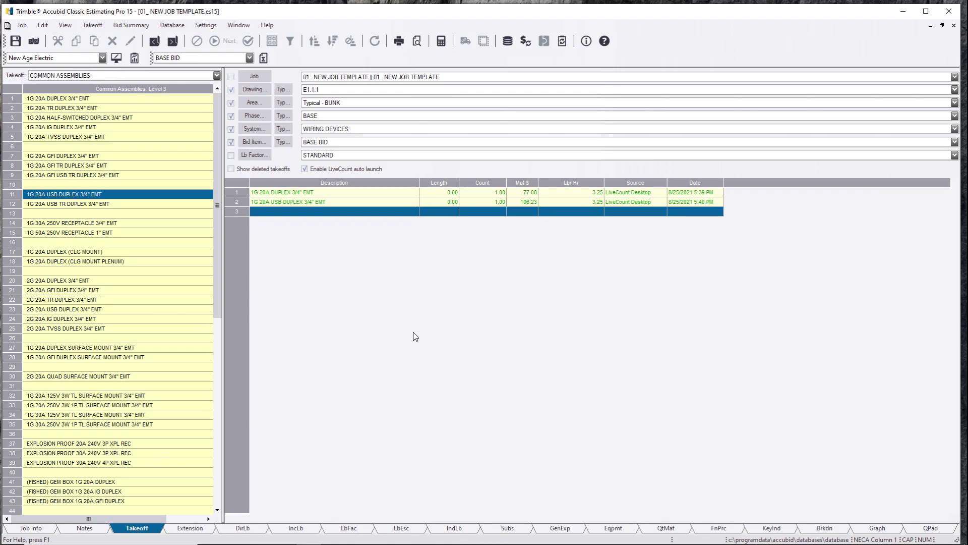
left_click(283, 103)
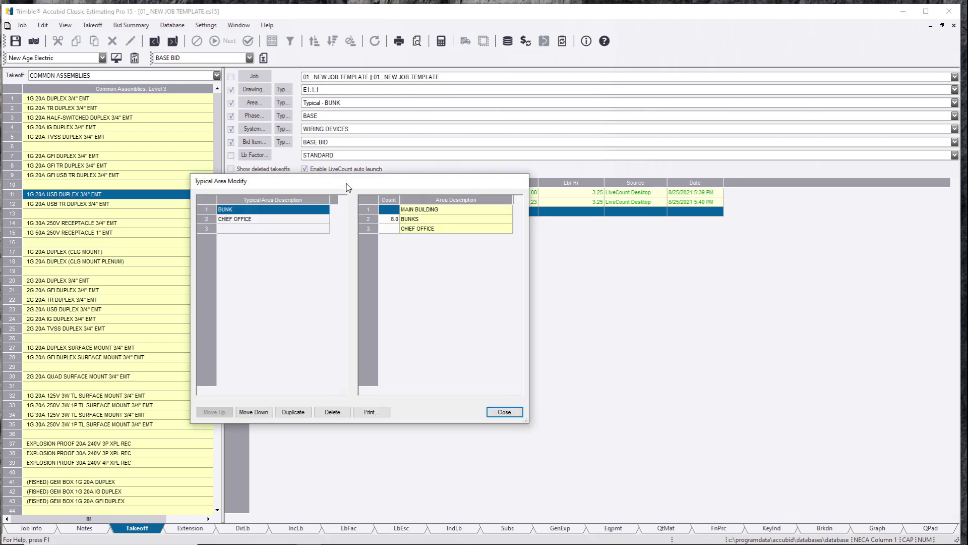
left_click_drag(370, 183, 369, 169)
left_click(307, 205)
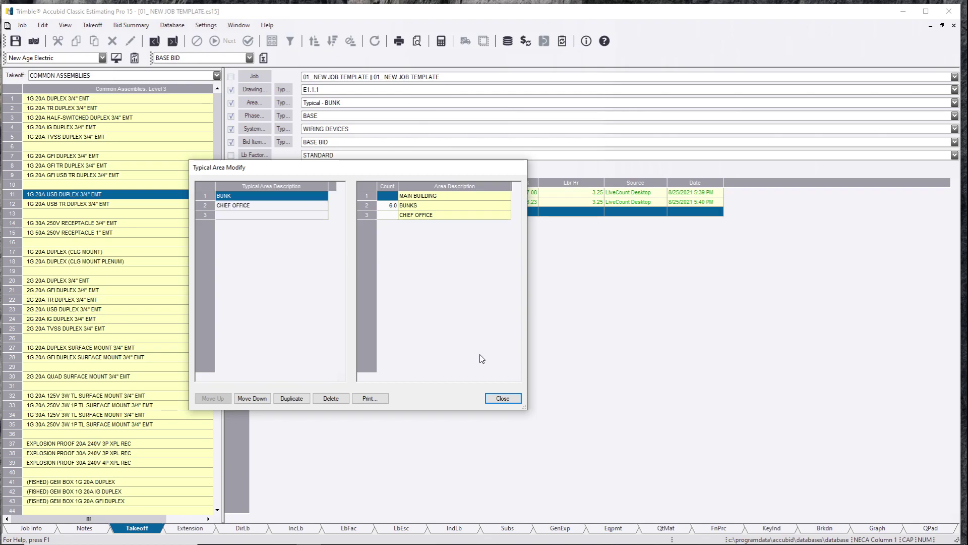
left_click(502, 398)
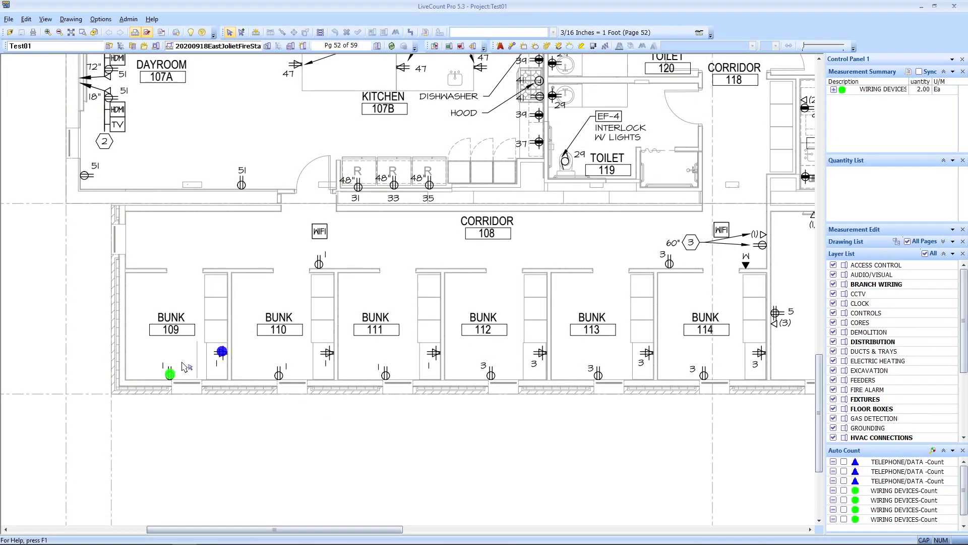
Step: Add a duplex receptacle marker on Bunk 109's left wall
scroll(286, 352, "up", 3)
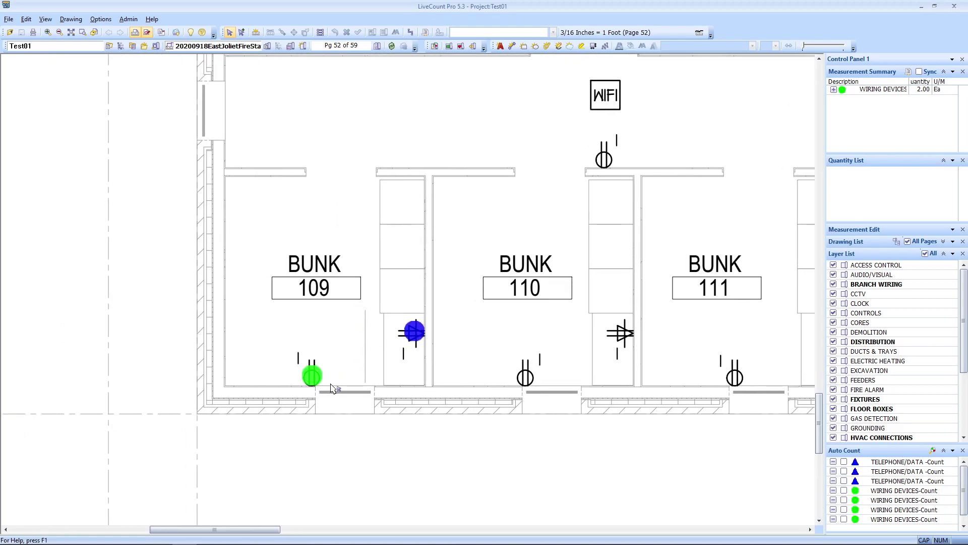
mouse_move(317, 380)
left_click(315, 377)
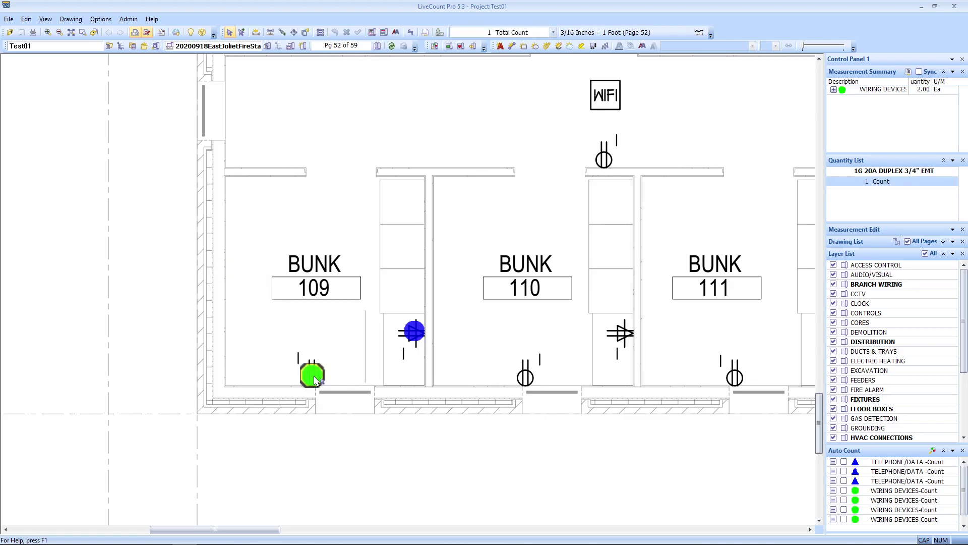
left_click(283, 33)
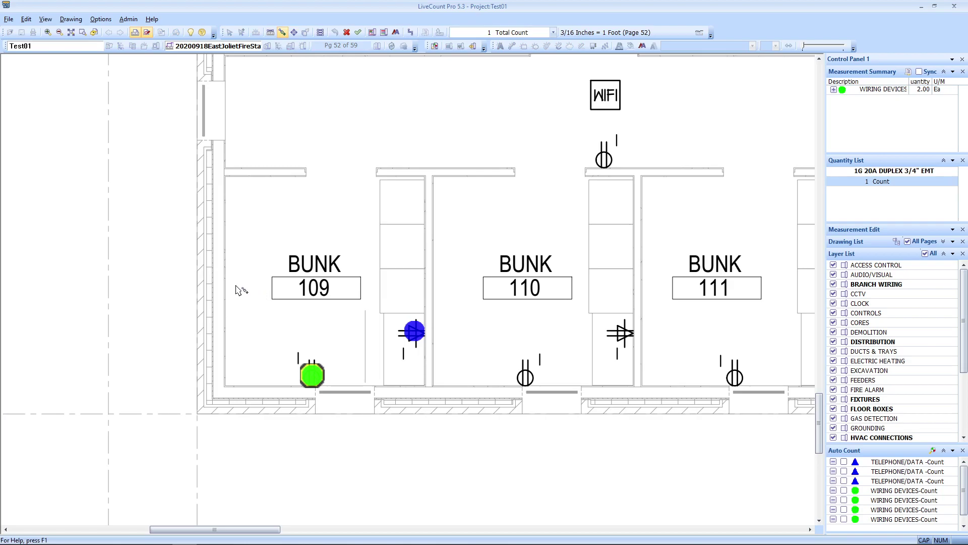
left_click(230, 281)
right_click(283, 247)
left_click(315, 258)
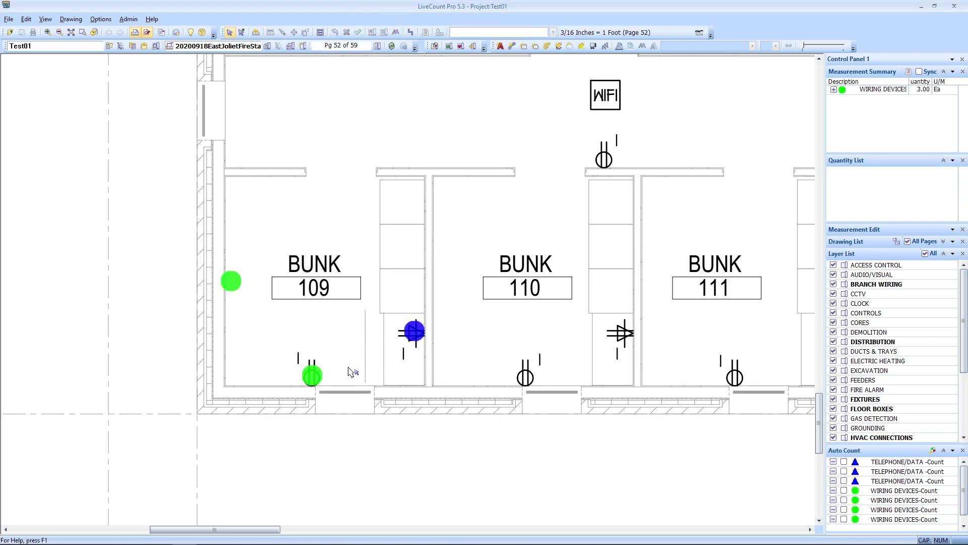
Step: Add a second USB duplex marker atop Bunk 109's closet
left_click(416, 333)
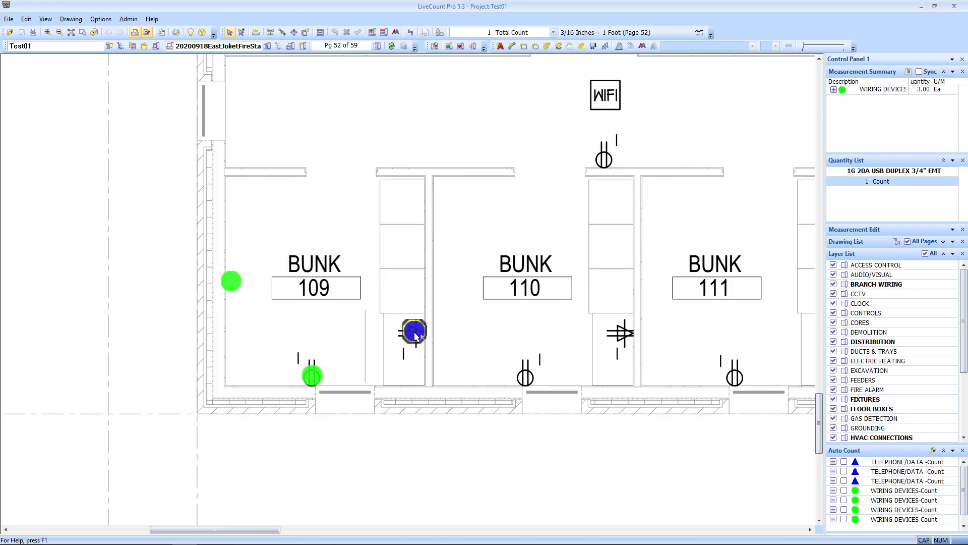
left_click(282, 32)
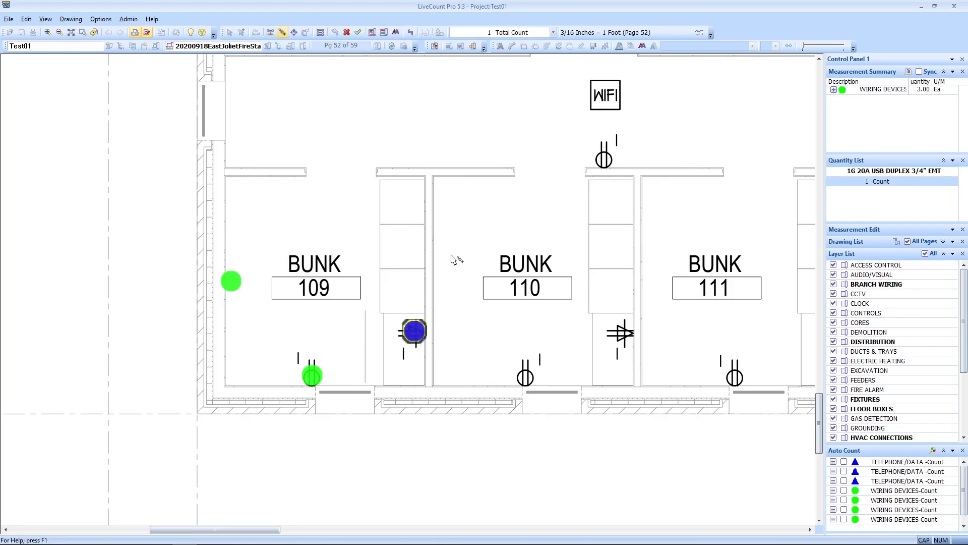
left_click(419, 212)
right_click(319, 197)
left_click(343, 214)
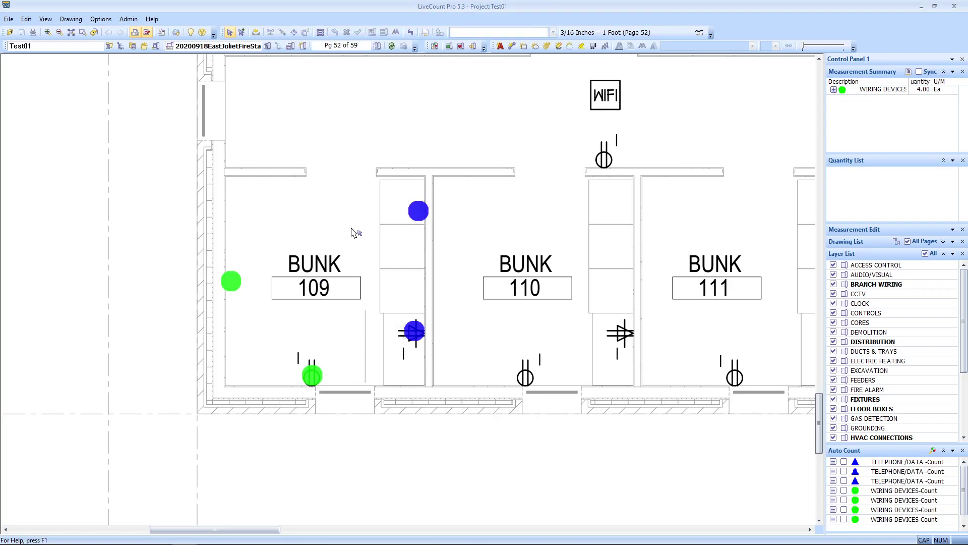
Step: Add a third duplex marker in the upper-left corner and return quantities 3 and 2 to Accubid
left_click(230, 287)
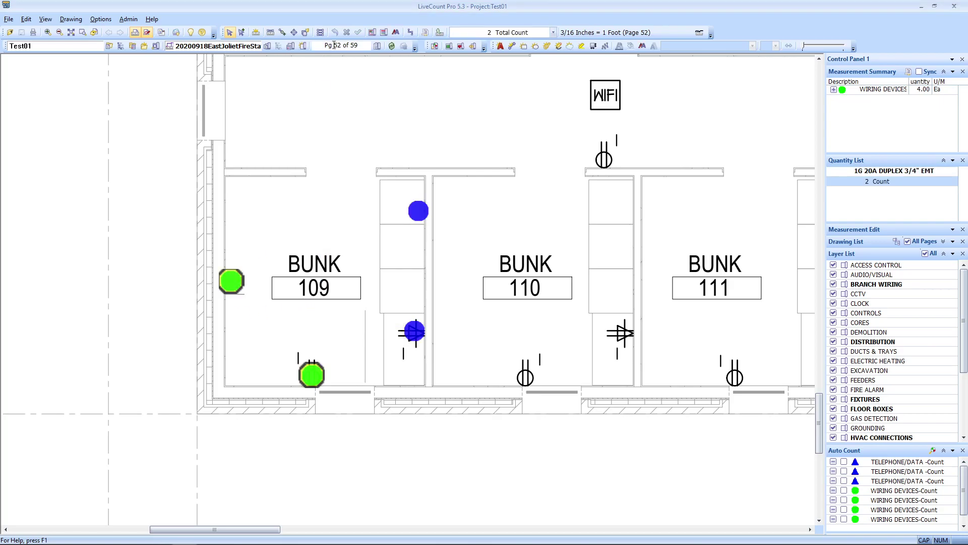
left_click(272, 34)
left_click(272, 183)
right_click(325, 205)
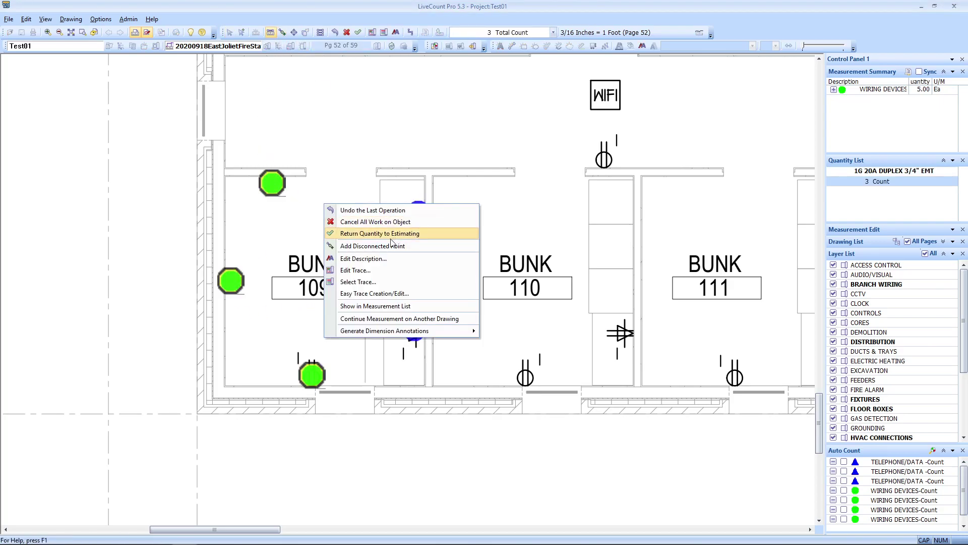
left_click(383, 233)
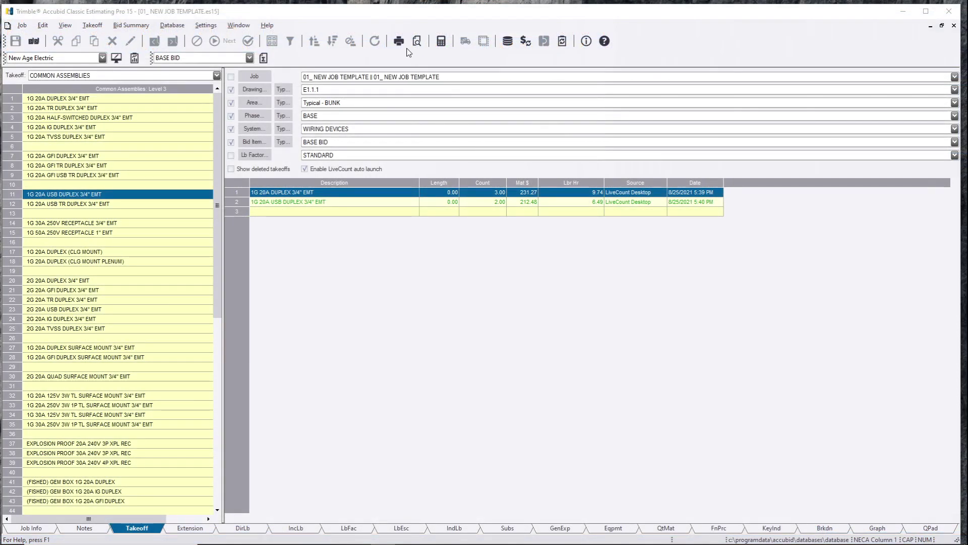
left_click(348, 210)
left_click(347, 210)
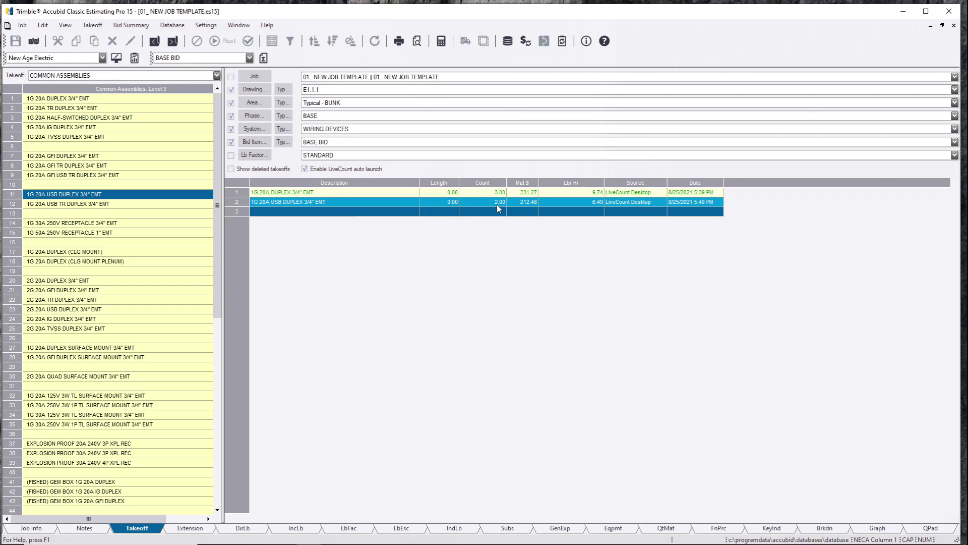
left_click(284, 102)
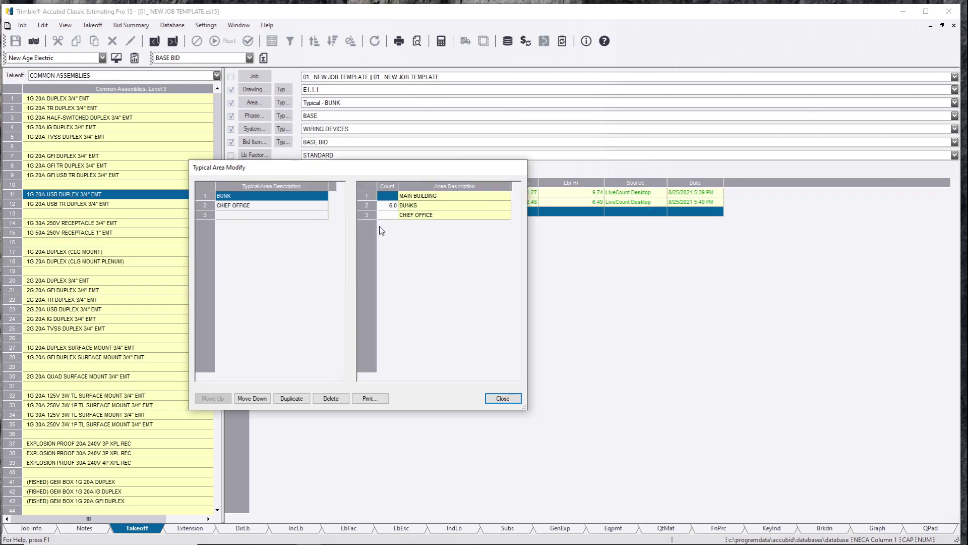
left_click(514, 399)
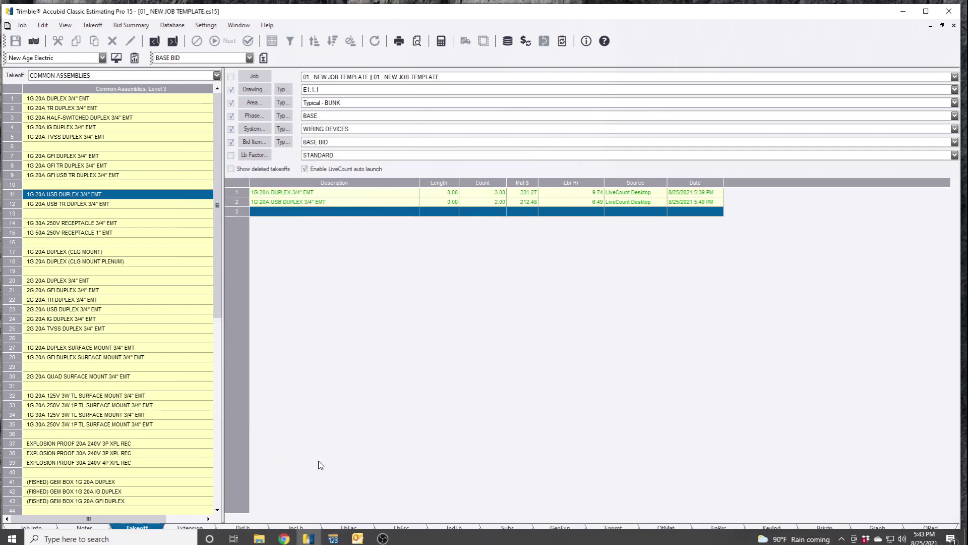
Step: In the Extension view, verify quantities of 18 duplex and 12 USB charger receptacles
left_click(190, 527)
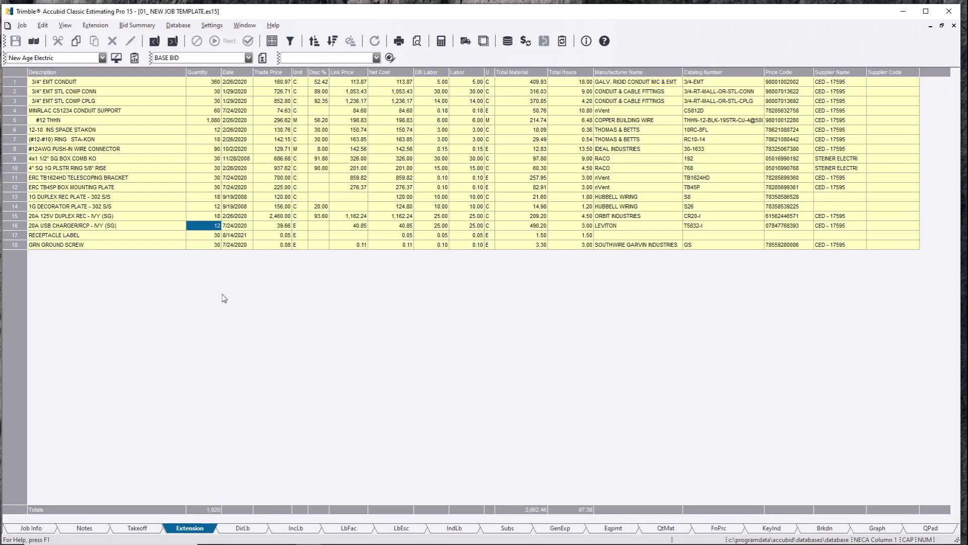
left_click_drag(223, 259, 208, 228)
left_click(201, 216)
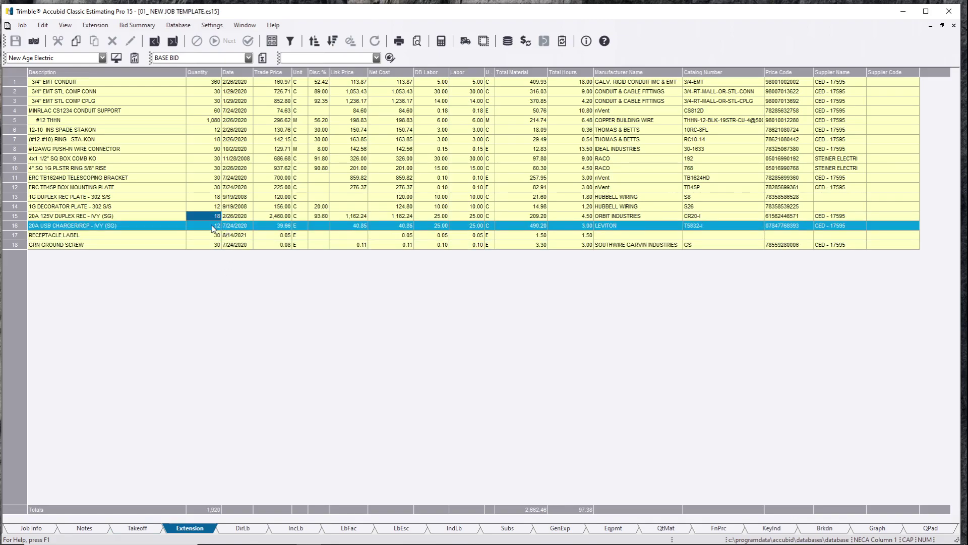
left_click(214, 226)
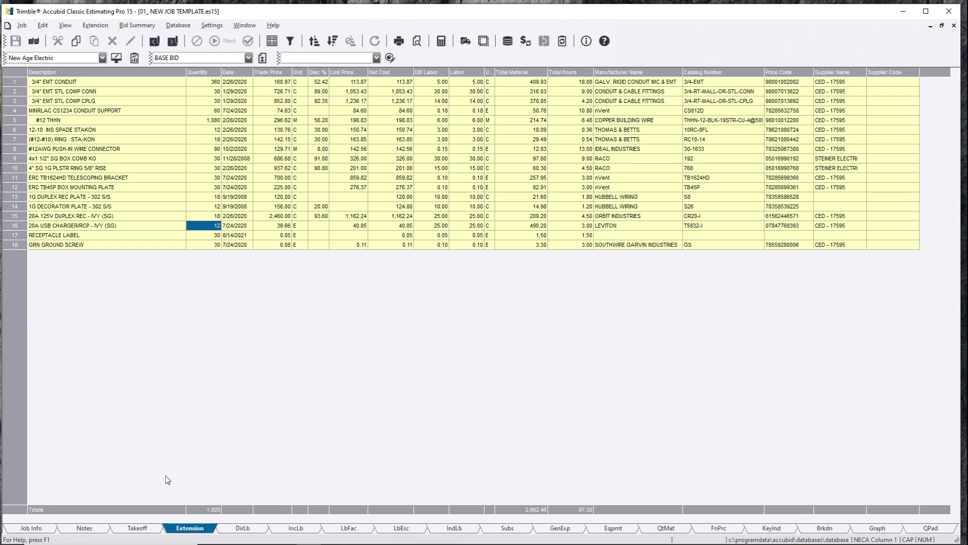
Step: Go back to the takeoff grid showing duplex 3.00 and USB duplex 2.00 under Typical - BUNK
left_click(144, 528)
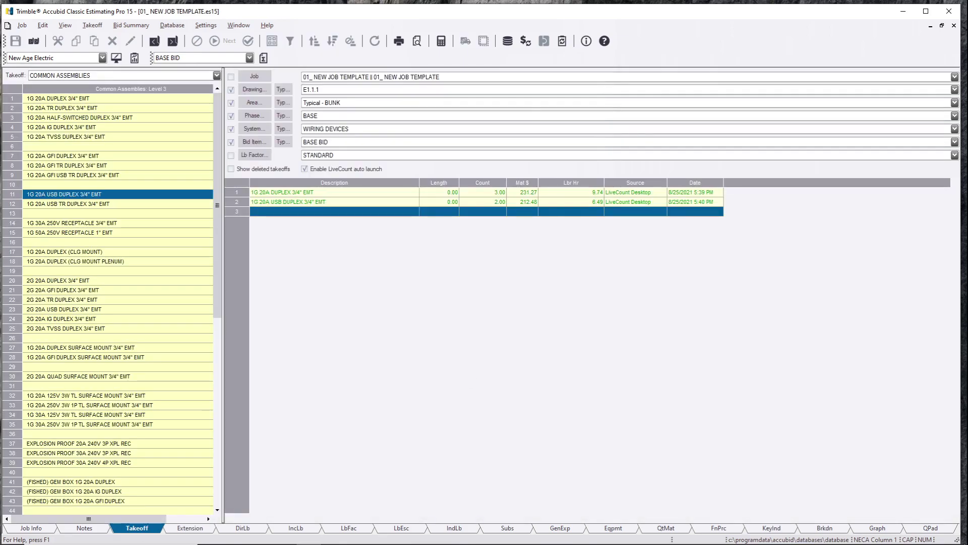